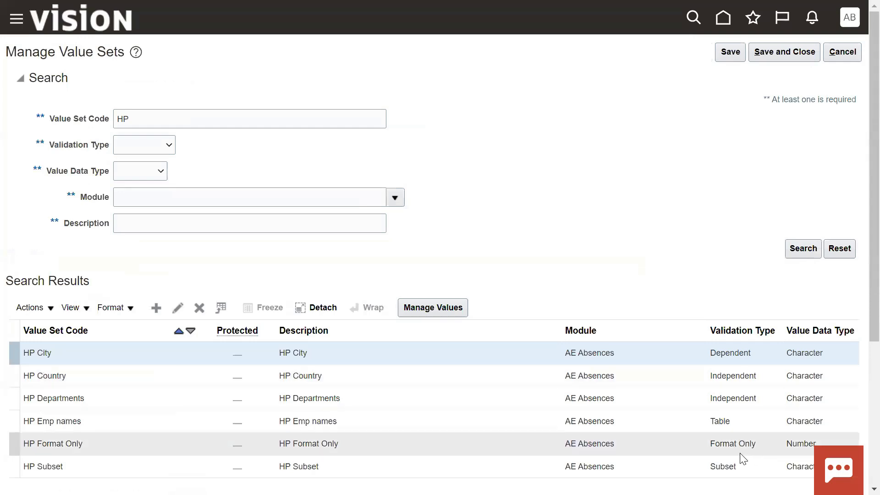
Step: Review the HP value sets and their validation types, and save and close the value sets page
click(741, 442)
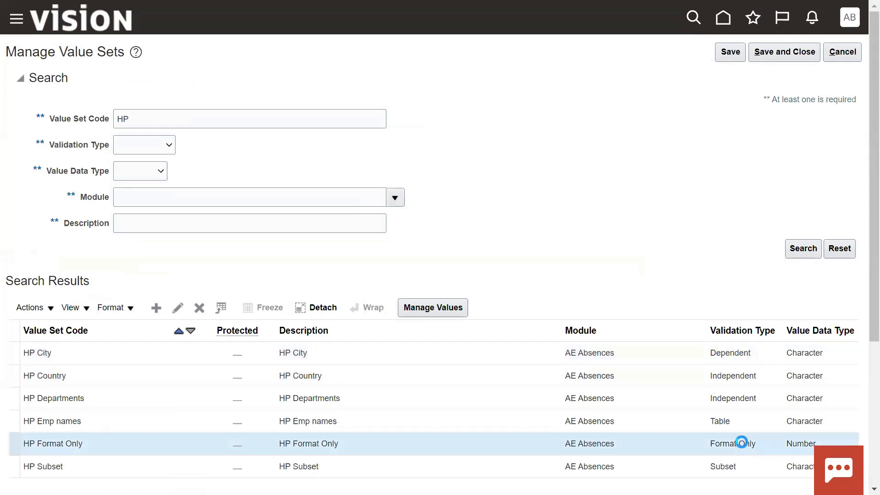
click(752, 397)
click(751, 353)
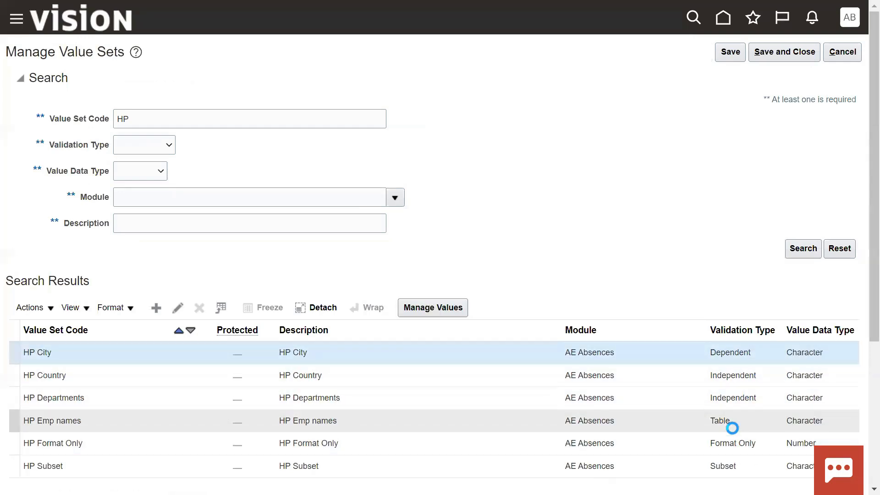
click(733, 424)
click(727, 464)
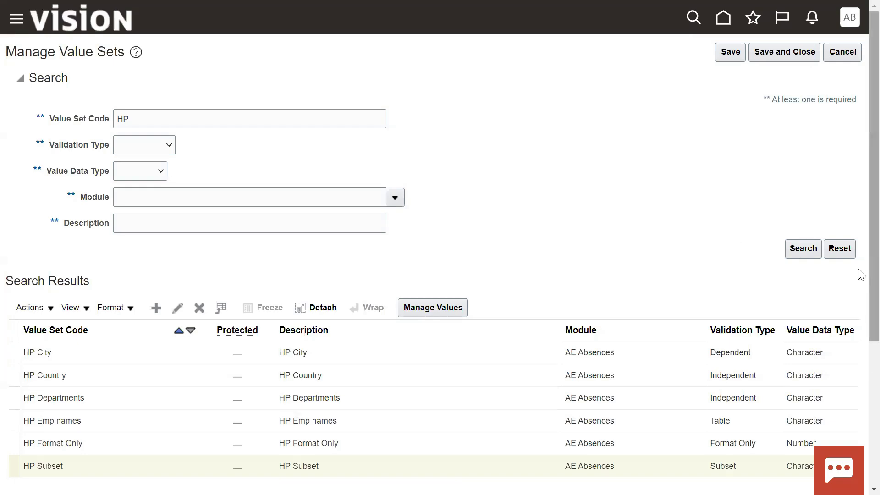
scroll(860, 321, down, 3)
scroll(859, 415, down, 2)
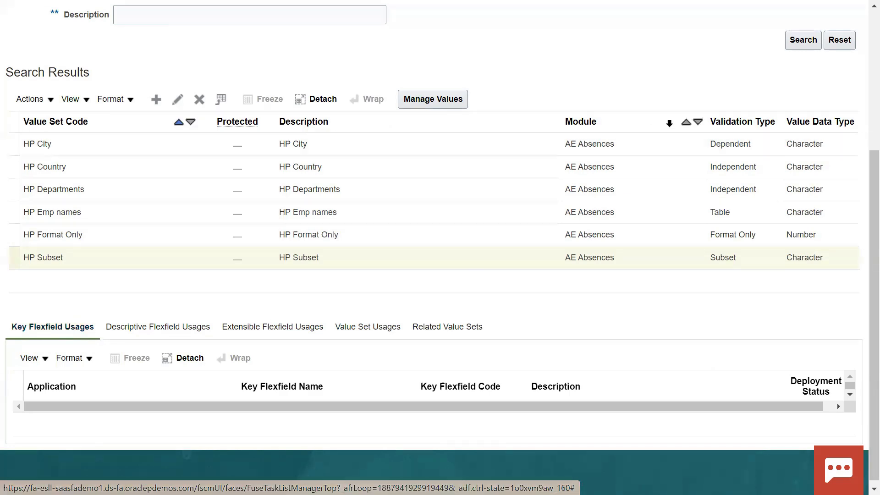
scroll(672, 126, up, 5)
click(796, 51)
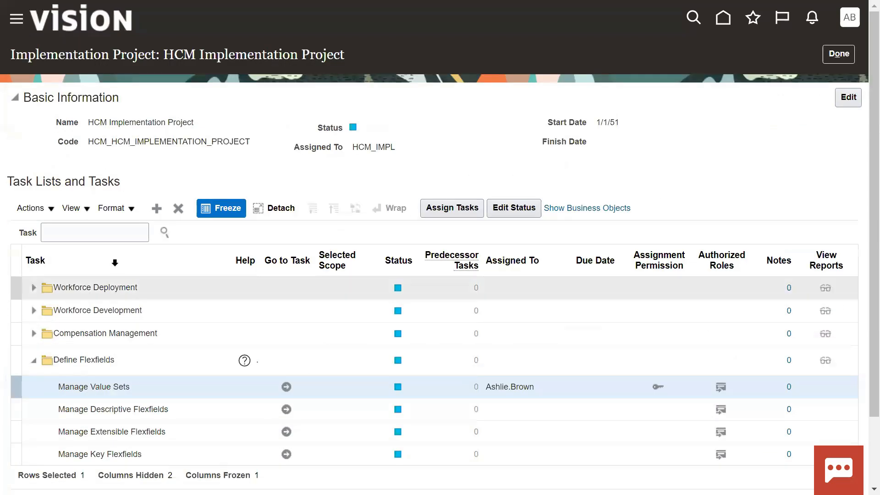
Step: Search the implementation project's tasks for job and open the Manage Job task to create a job
click(105, 237)
text(job)
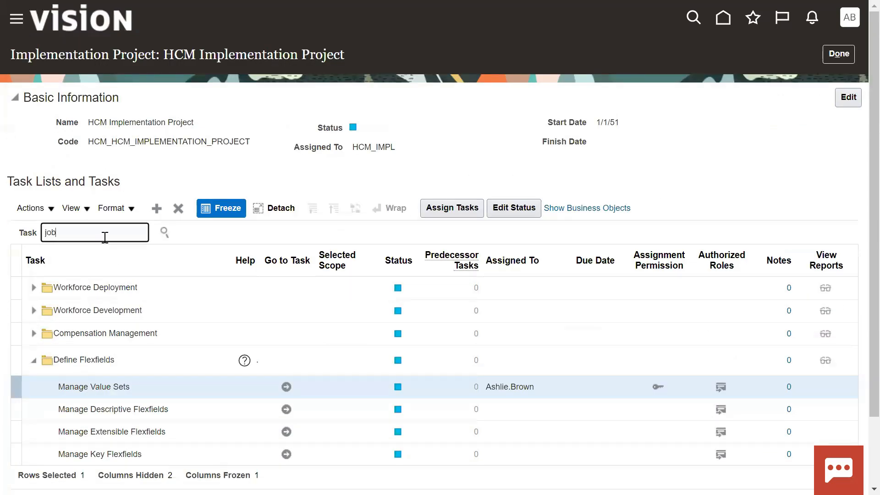
key(Return)
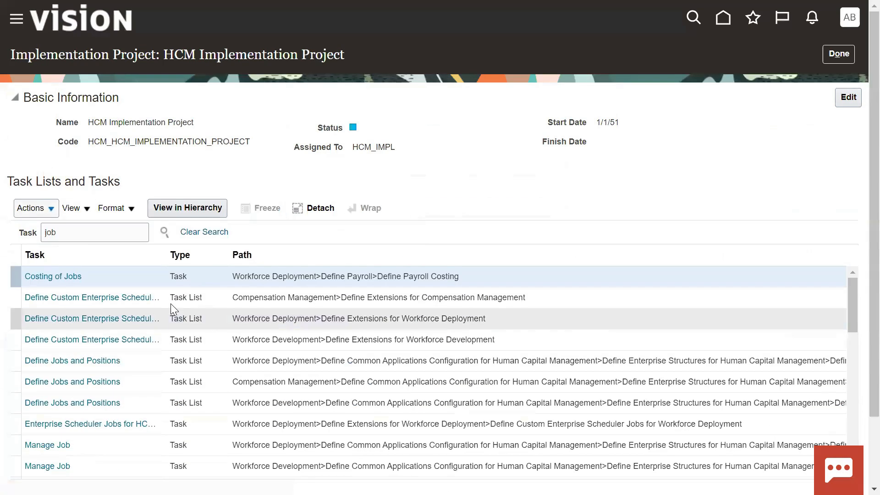
click(48, 444)
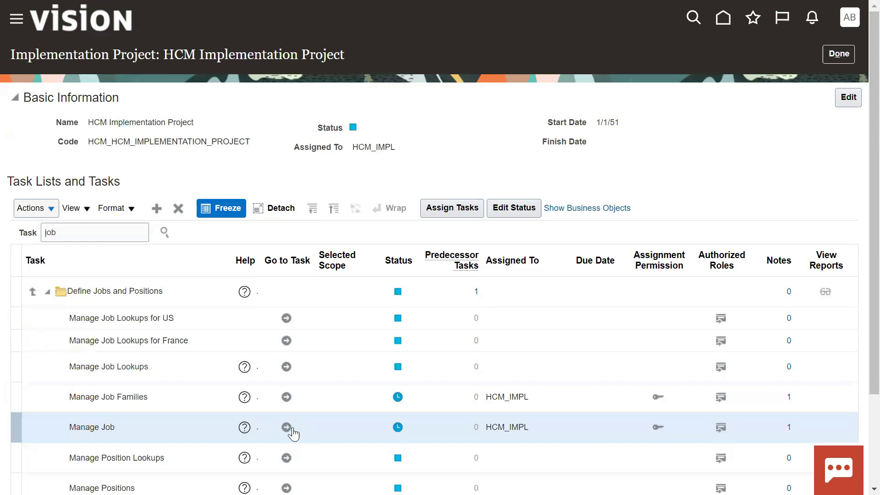
click(288, 428)
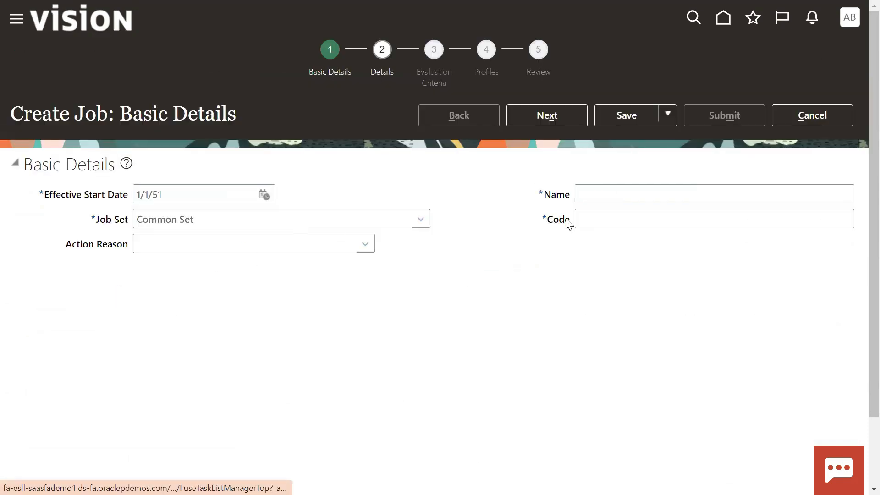
Step: Enter wertyu as the job's name and werty as its code, and proceed to the job details
click(625, 196)
text(wertyu)
click(624, 212)
text(werty)
click(547, 118)
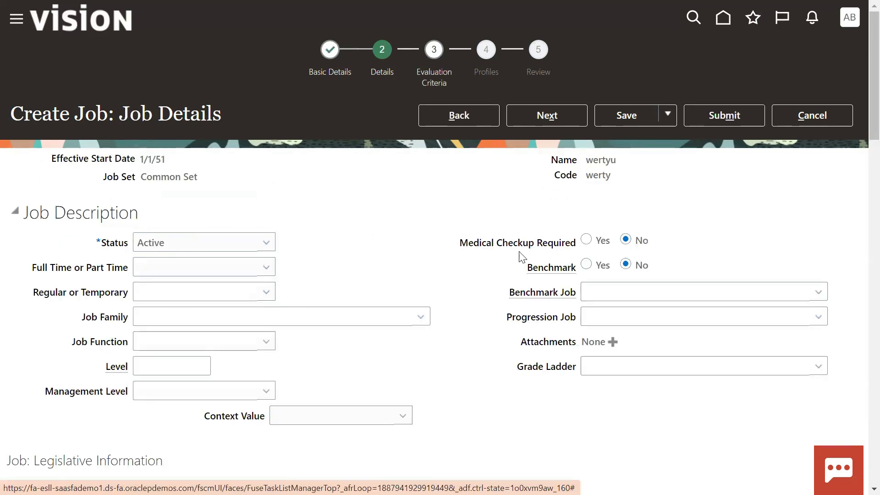
Step: Examine the Context Value and other job description fields, and cancel the job creation, discarding the unsaved changes
drag(204, 418, 235, 421)
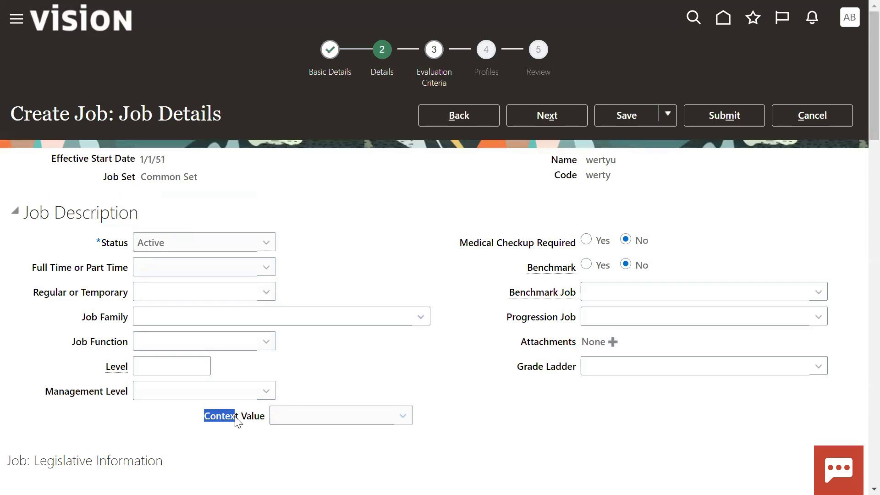
click(172, 426)
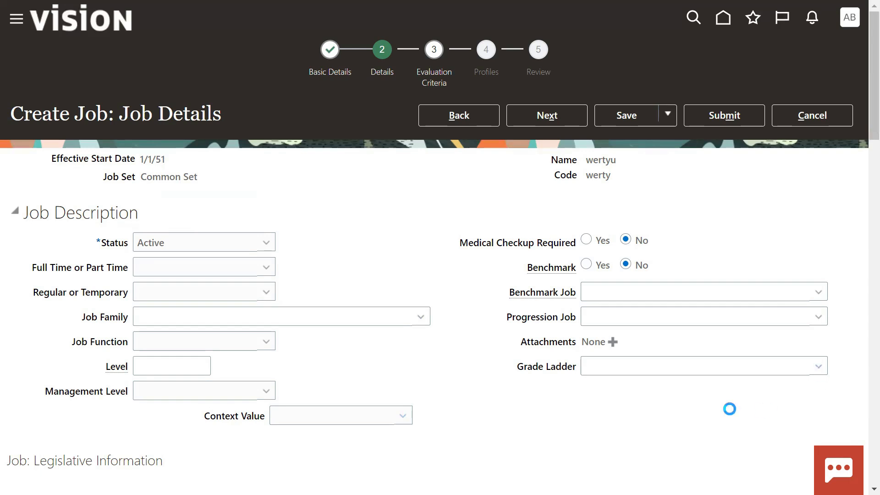
click(651, 372)
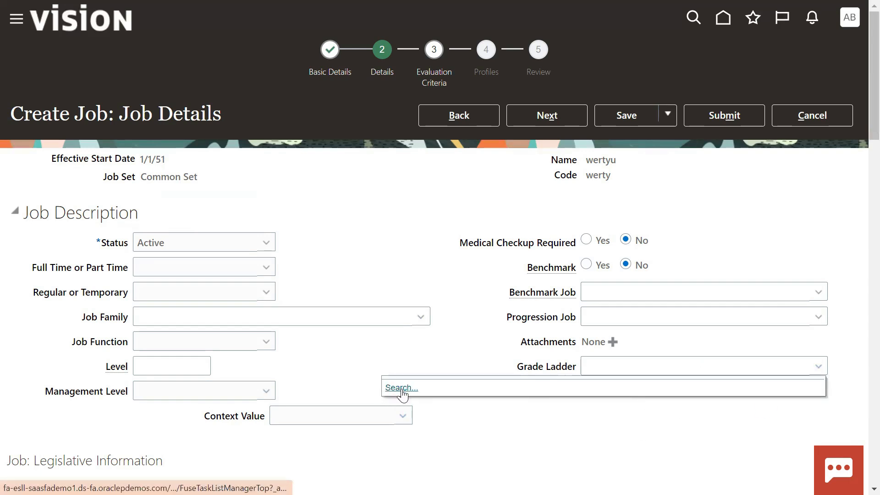
click(266, 341)
click(503, 409)
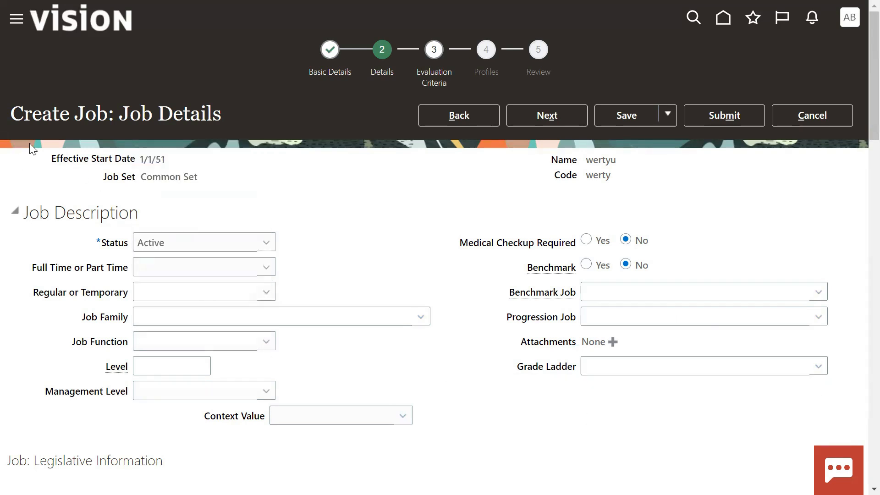
drag(75, 118, 130, 120)
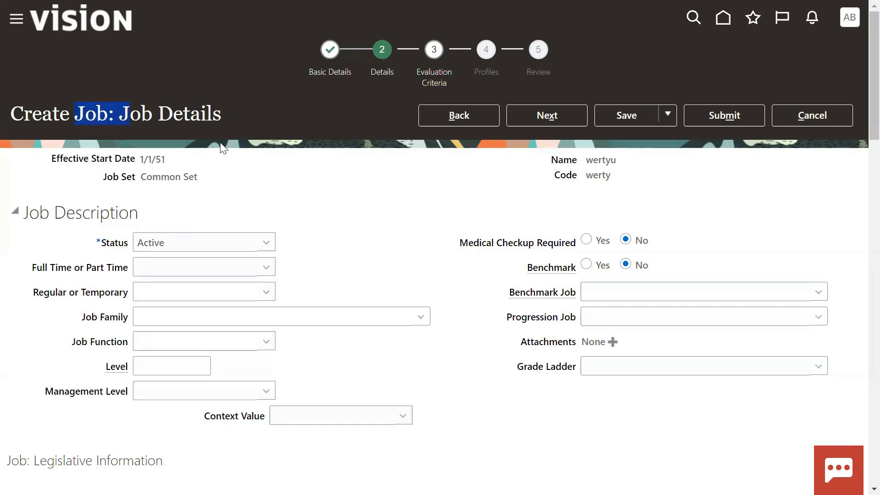
click(779, 116)
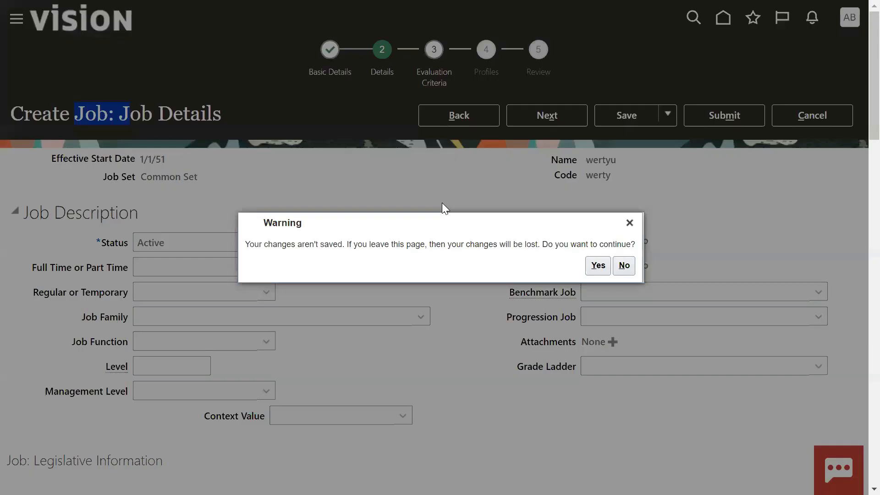
click(598, 265)
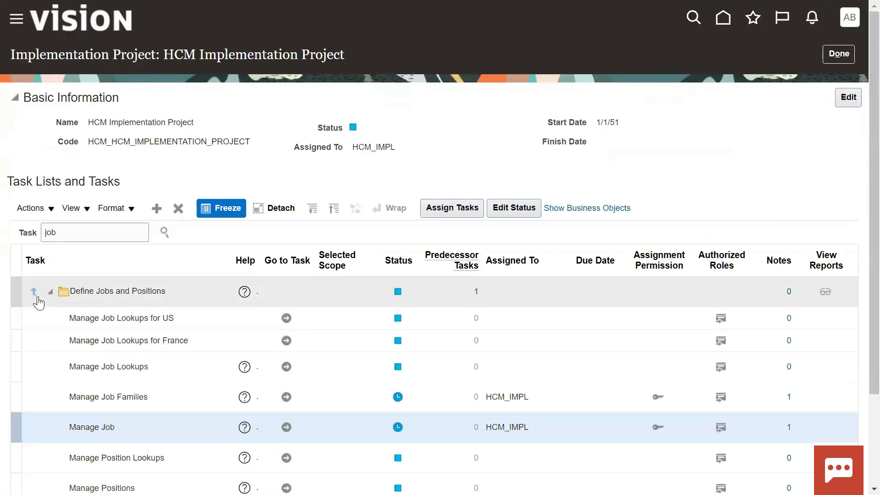
Step: Search the project tasks for value set and open the Manage Value Sets entry located under Define Flexfields
scroll(147, 353, down, 3)
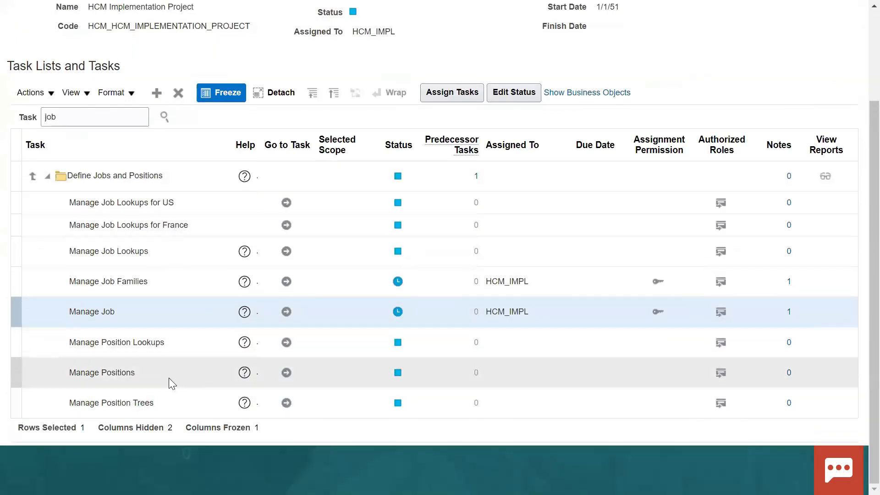
drag(104, 123, 0, 113)
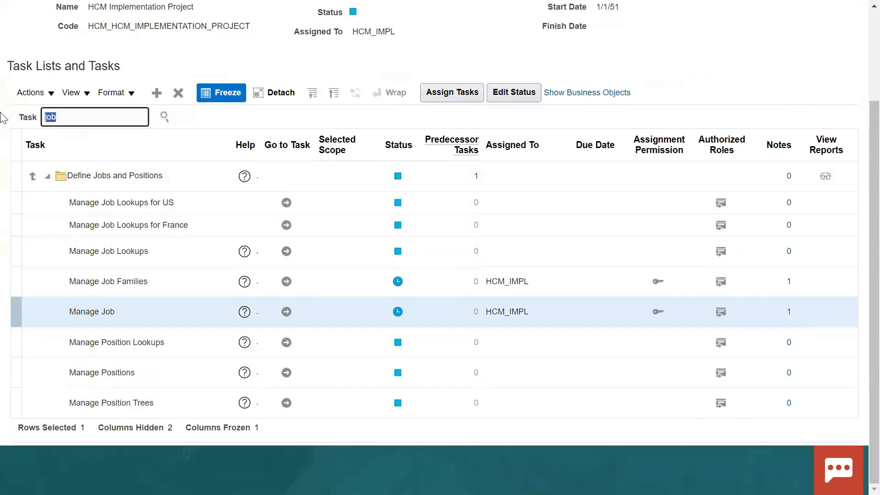
text(value set)
key(Return)
scroll(85, 201, down, 5)
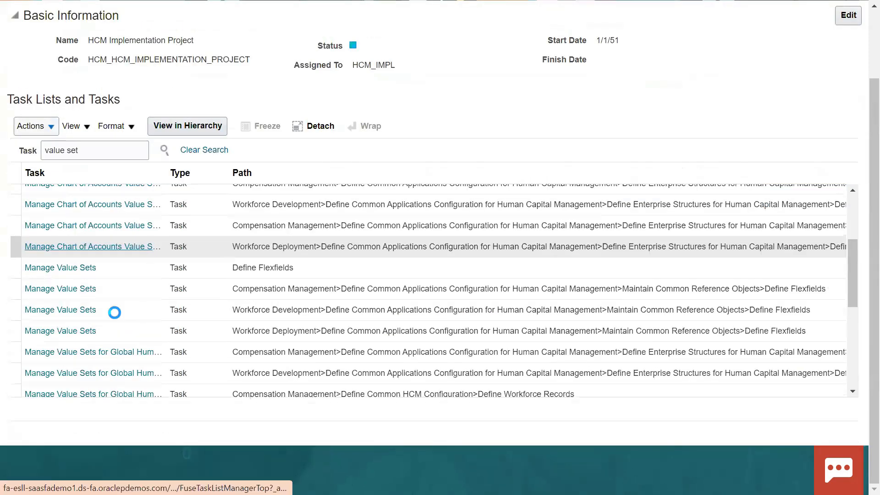
scroll(91, 254, up, 1)
click(87, 243)
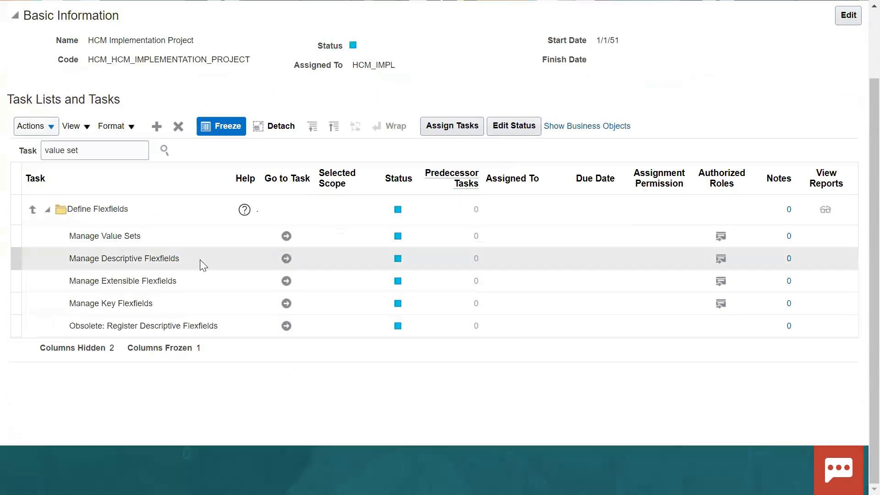
Step: Go to the Manage Descriptive Flexfields task in the Define Flexfields list
click(172, 259)
click(160, 283)
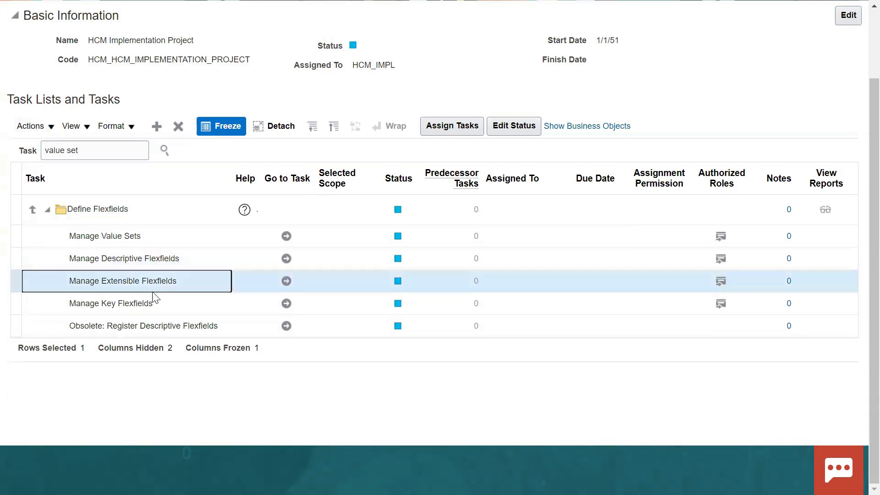
click(147, 301)
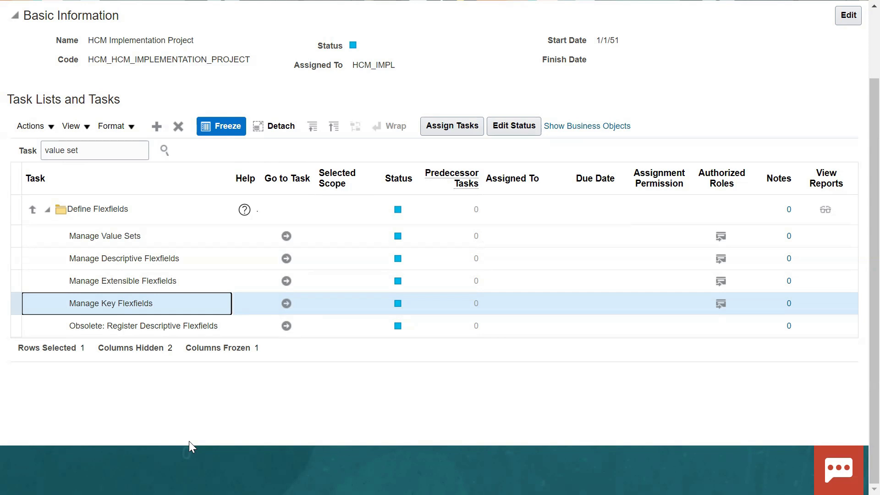
click(168, 258)
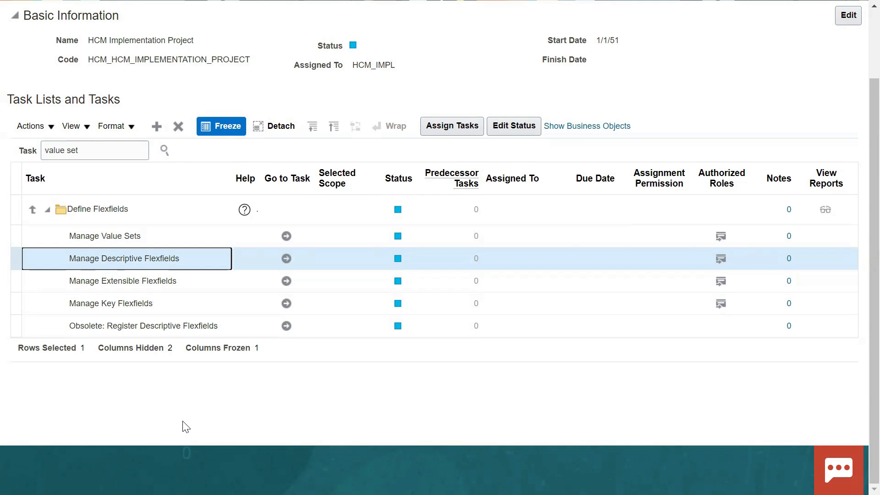
click(286, 259)
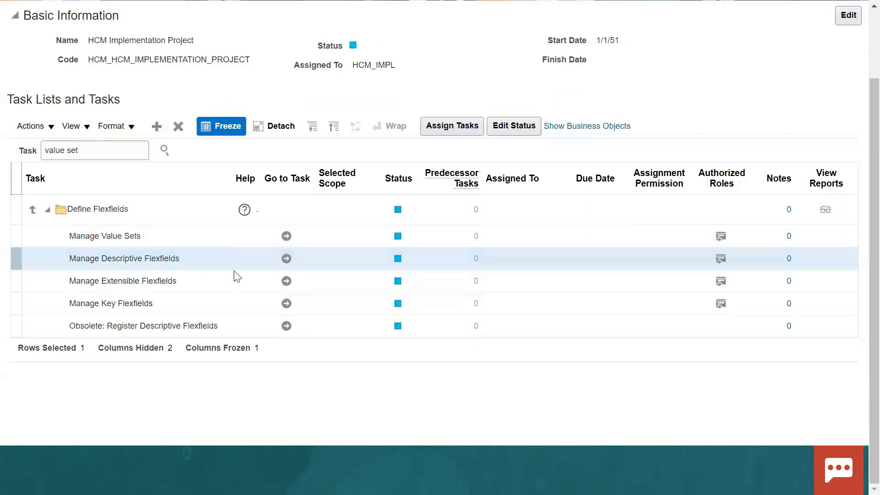
click(287, 259)
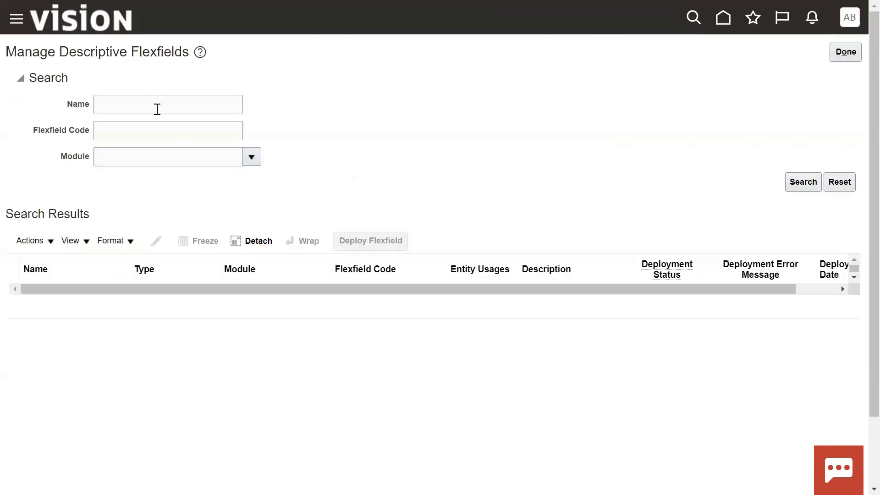
Step: Search the descriptive flexfields by the name Job and open Job Attributes for editing
click(157, 109)
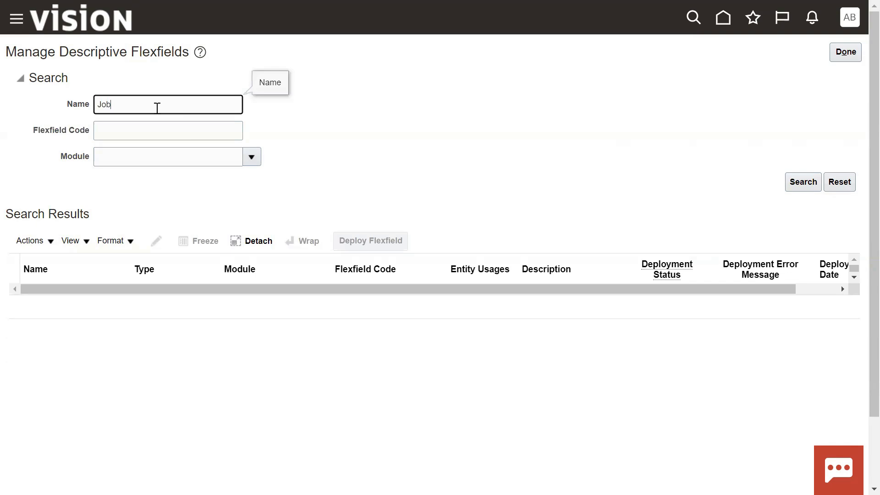
key(Return)
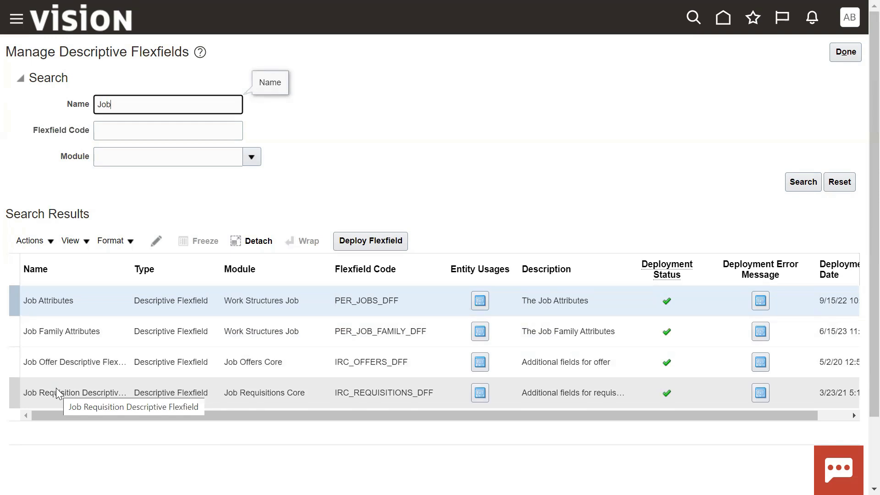
click(51, 301)
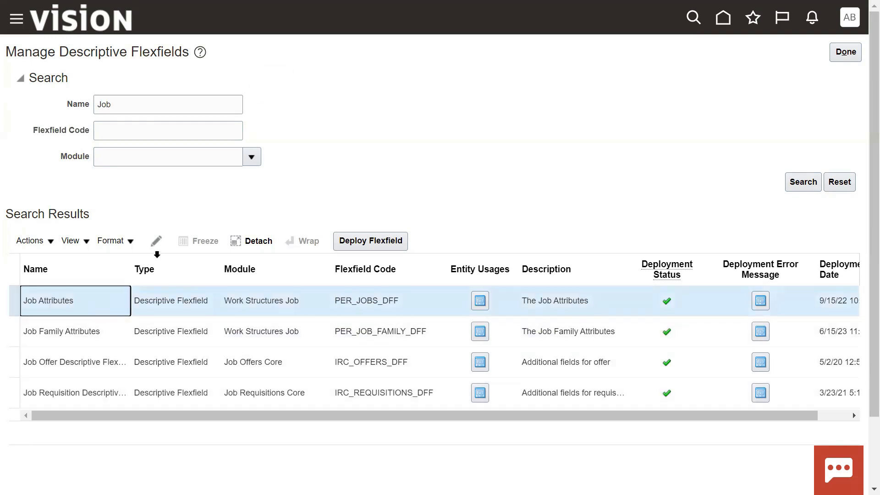
click(156, 243)
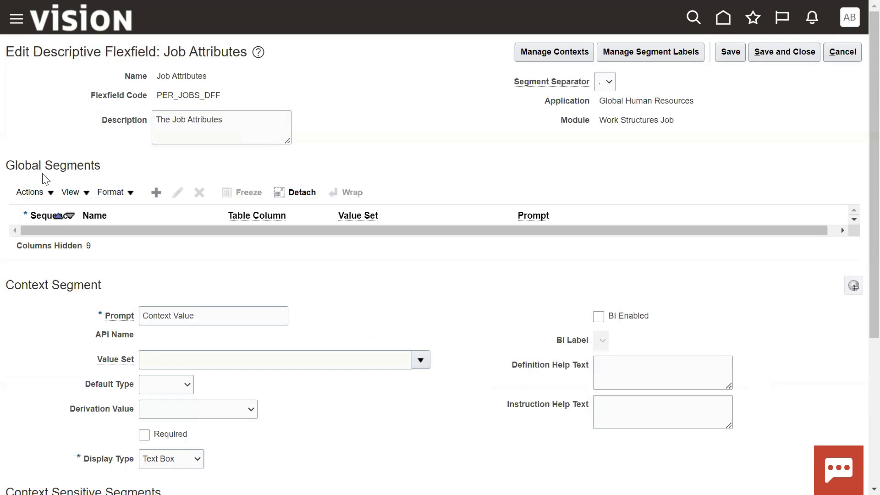
Step: Start a new global segment for Job Attributes, name it HP Country, and copy that name
drag(46, 171, 123, 171)
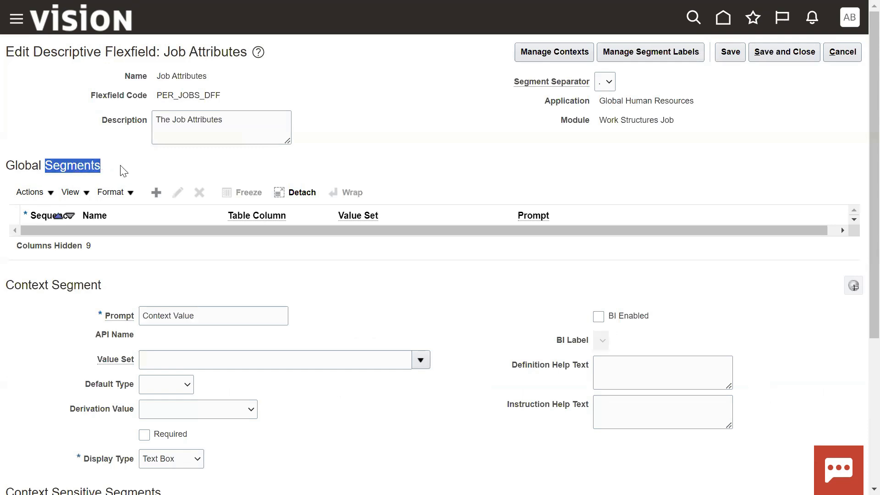
click(168, 170)
click(158, 192)
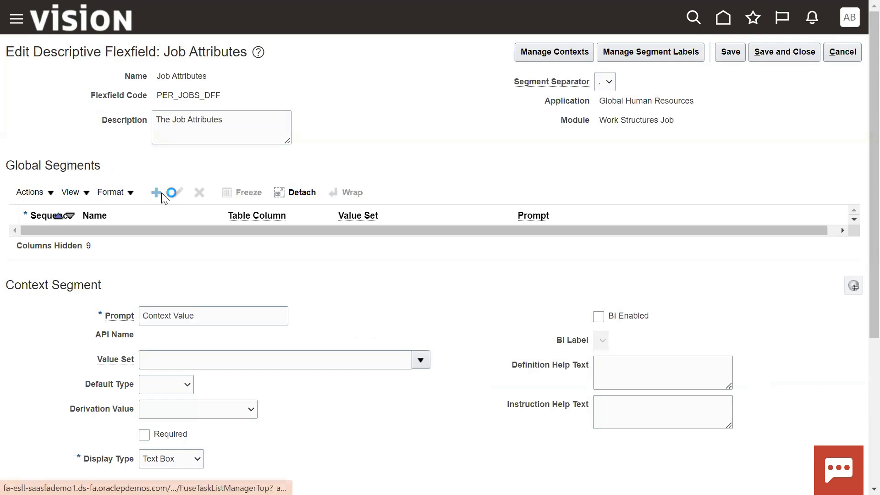
click(212, 118)
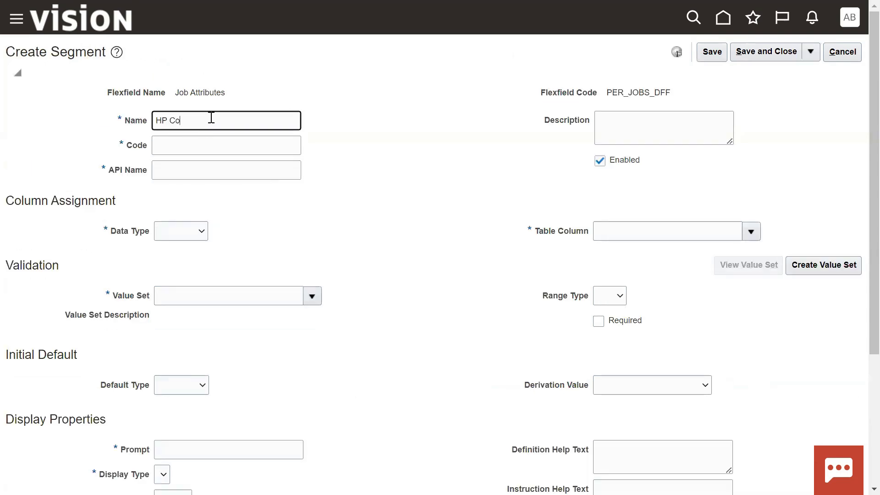
key(ctrl+a)
key(ctrl+c)
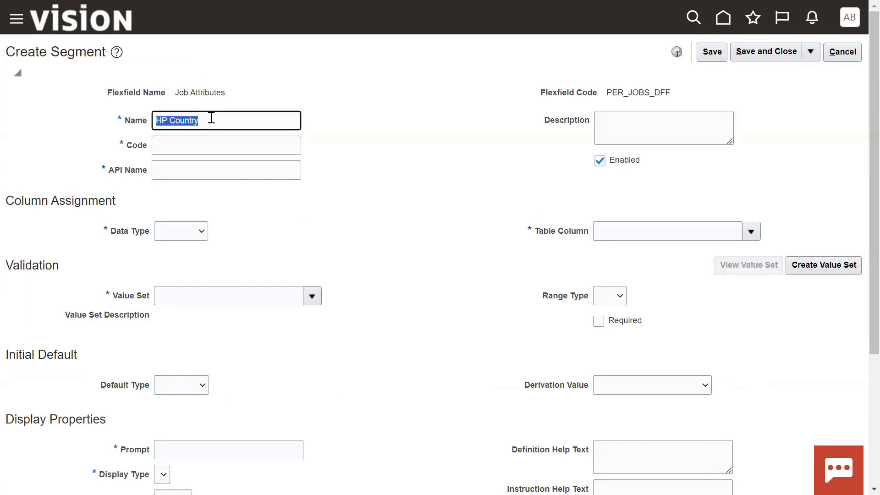
click(377, 175)
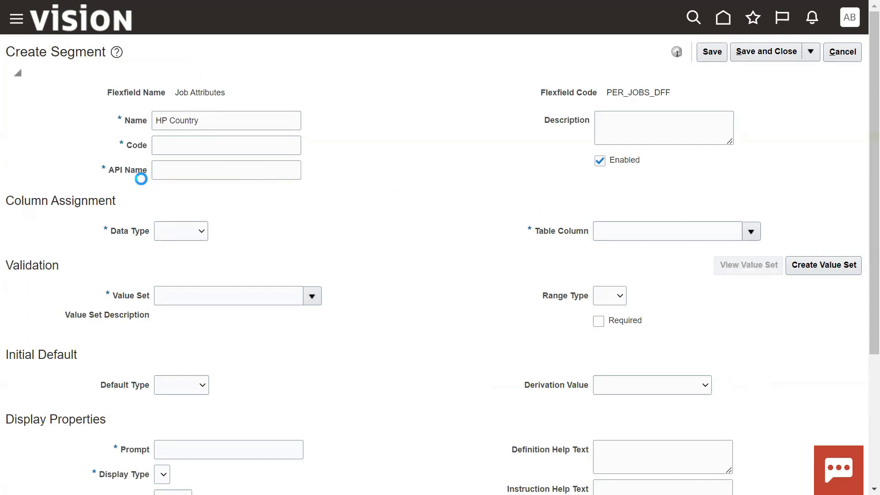
Step: Set the new segment's description to HP Country and its data type to Character
click(653, 127)
key(ctrl+v)
click(543, 181)
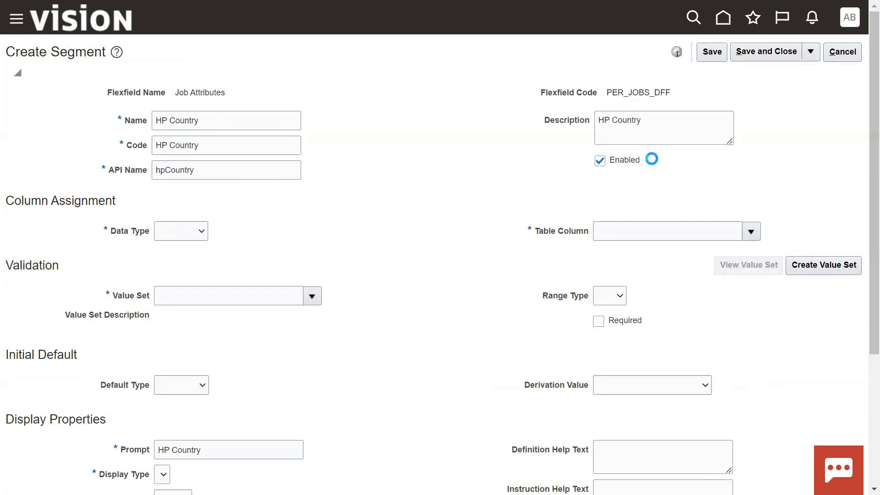
click(185, 232)
click(193, 254)
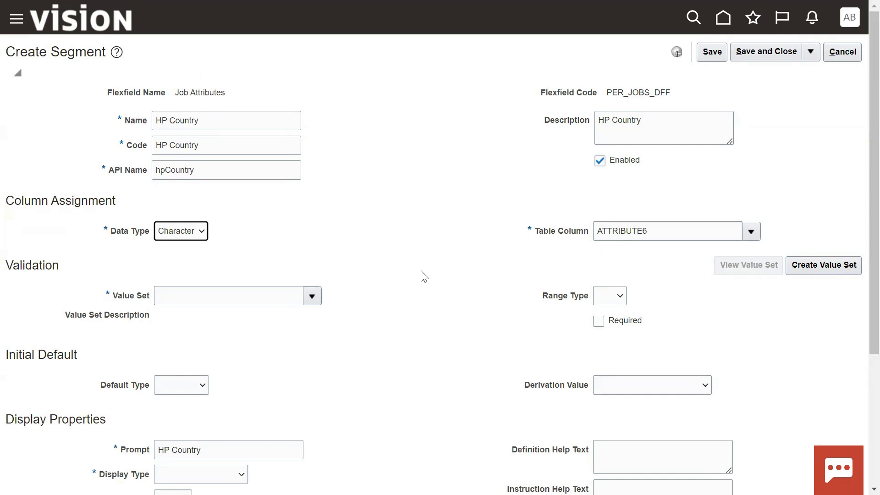
click(384, 279)
drag(113, 296, 149, 301)
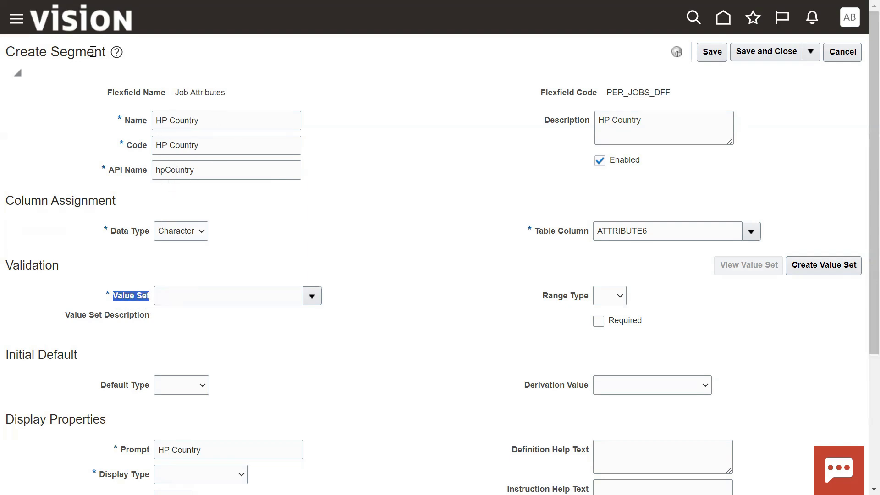
drag(51, 51, 104, 51)
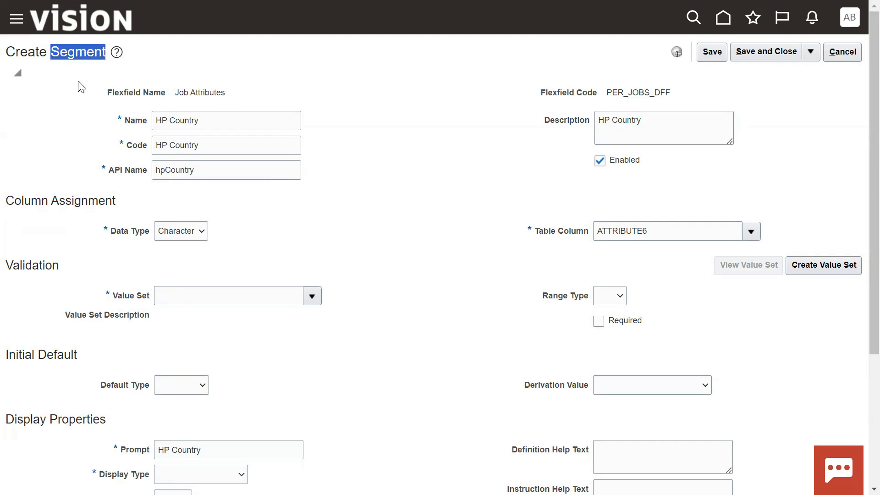
Step: Search the value sets for HP Co and assign the HP Country value set to the segment
click(311, 302)
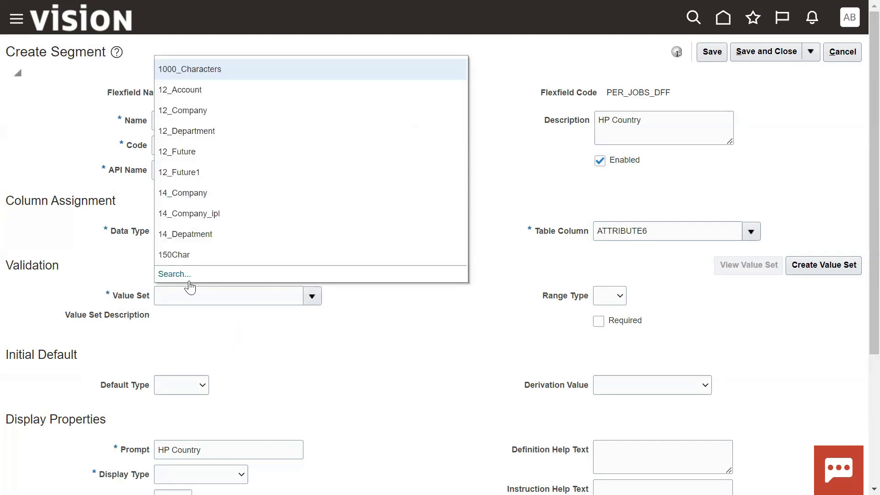
click(188, 276)
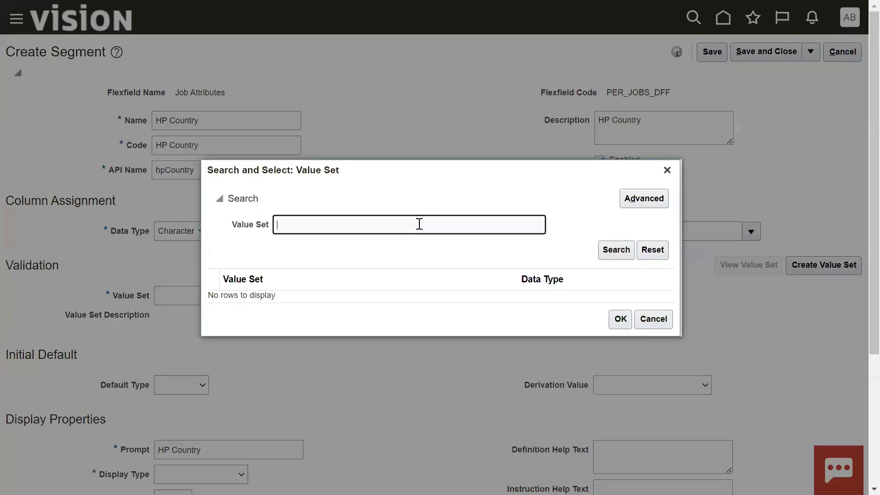
text(HP C)
key(Return)
click(398, 295)
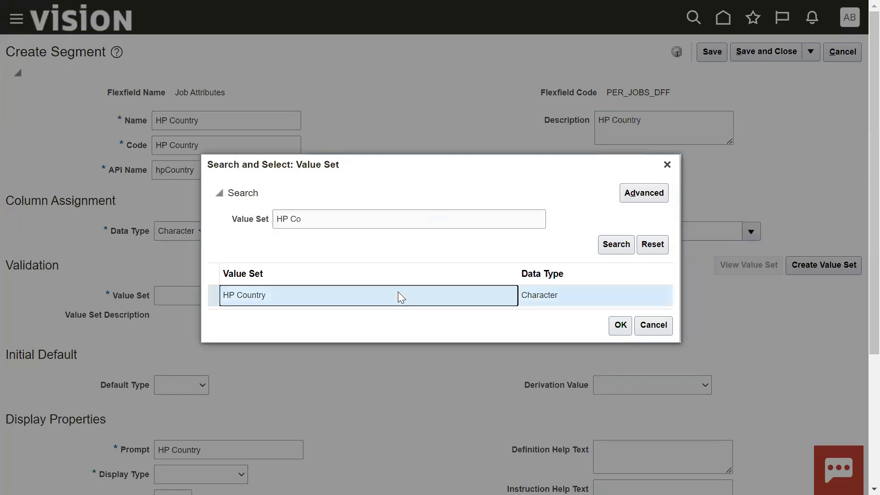
click(619, 325)
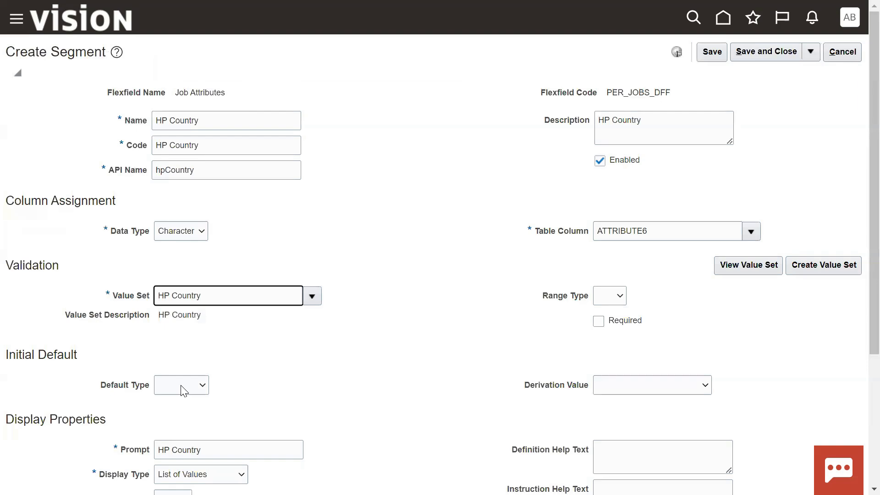
Step: Give the HP Country segment a Constant initial default with the value IND
click(181, 385)
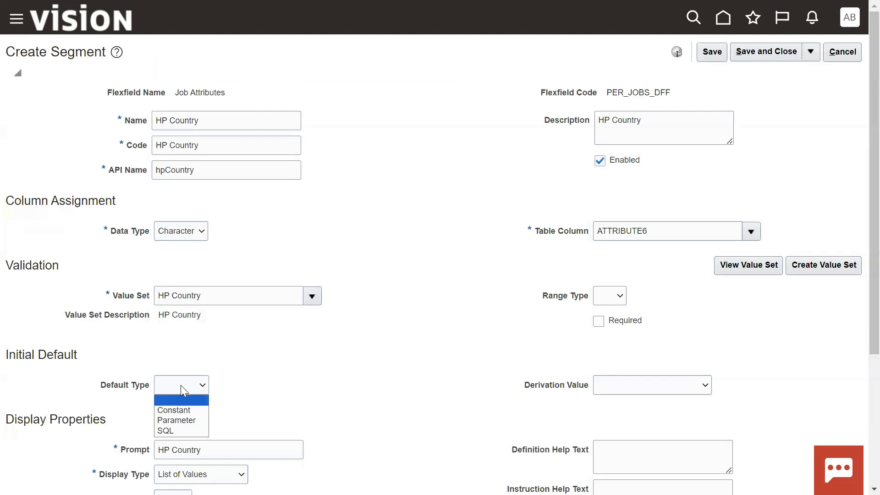
click(181, 409)
click(252, 410)
text(IND)
click(452, 409)
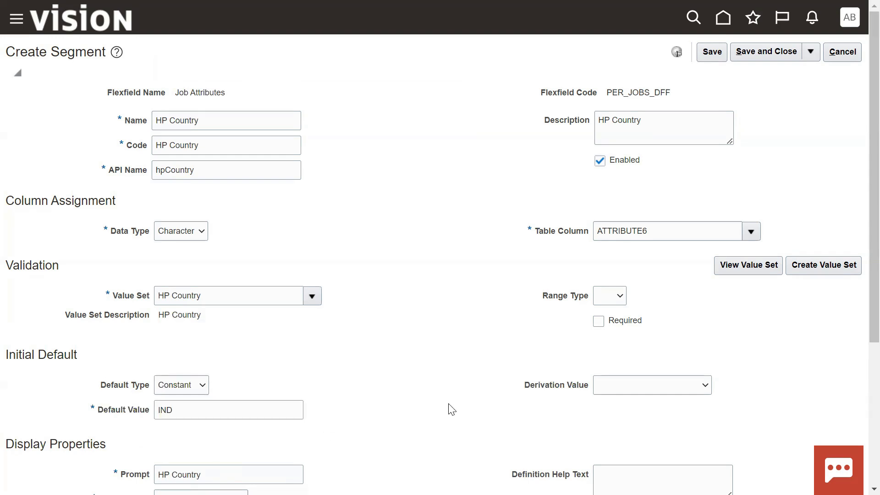
Step: Mark the HP Country segment as required and set its display size to 15
scroll(451, 410, down, 1)
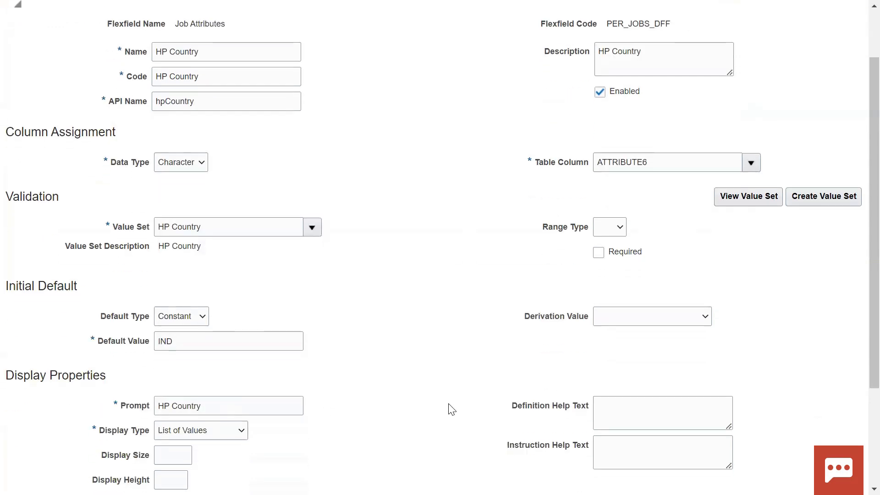
click(603, 257)
click(617, 231)
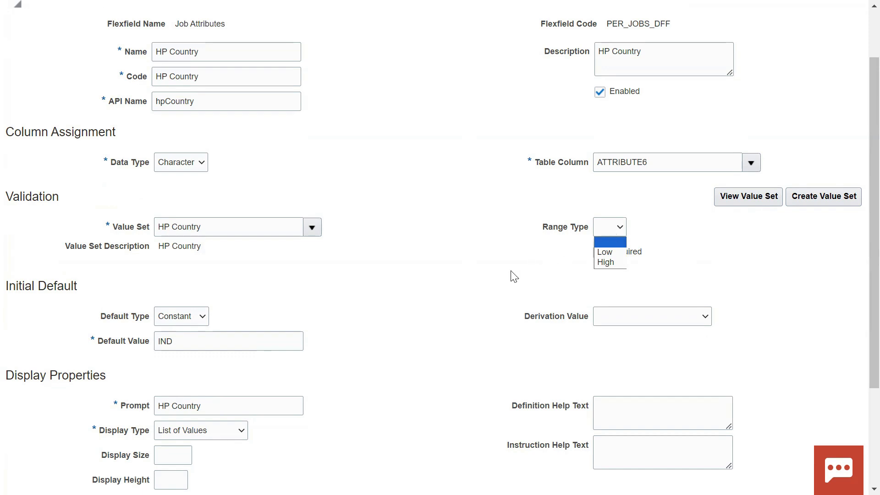
click(438, 289)
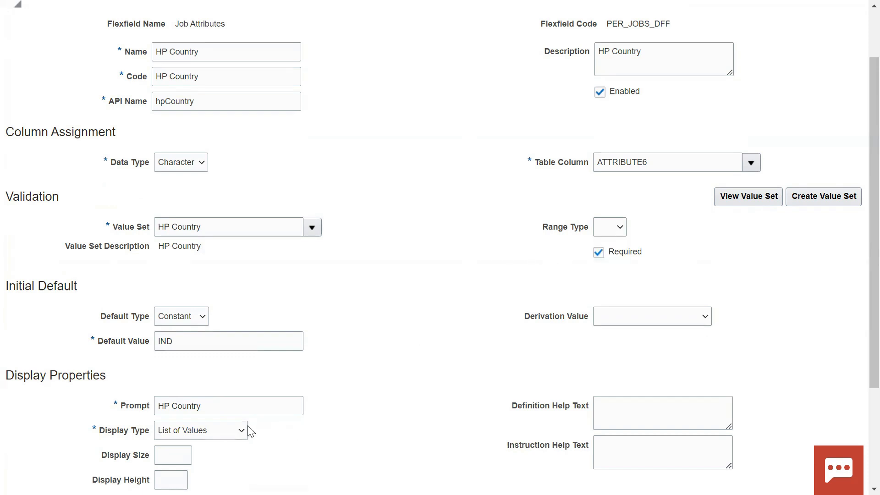
click(174, 452)
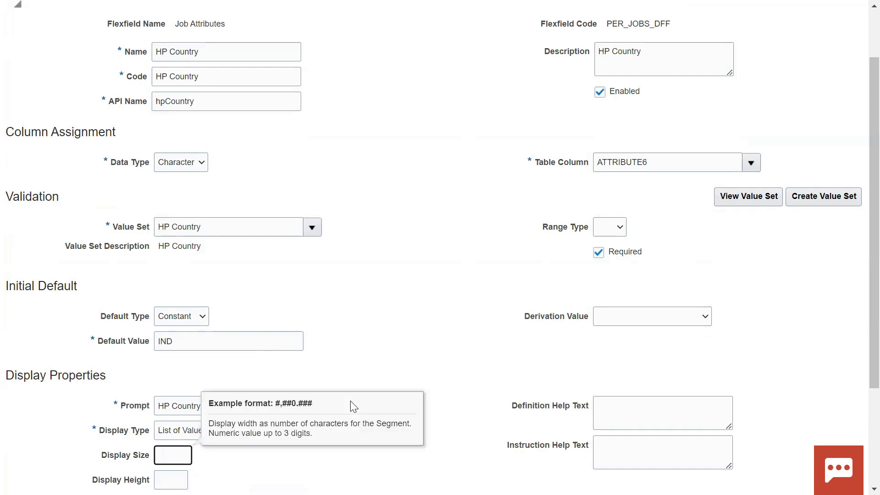
text(15)
click(420, 338)
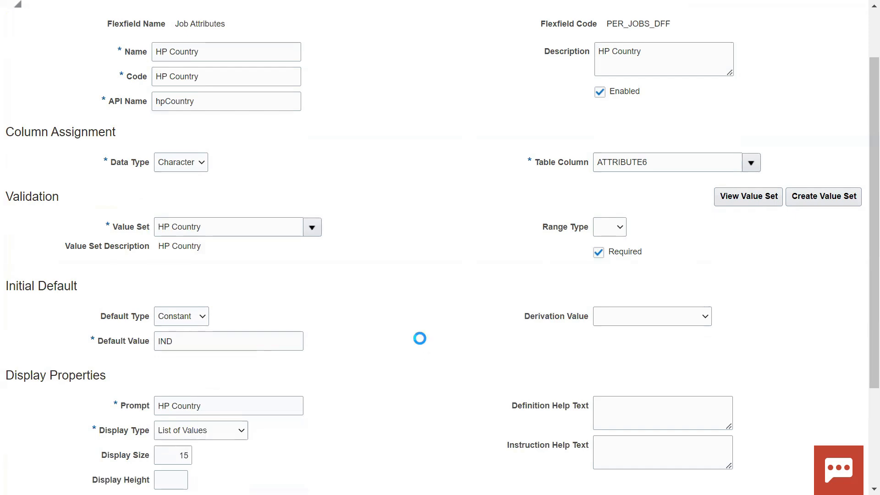
Step: Enter HP Defination help text as the segment's definition help text and copy that text
scroll(417, 423, down, 1)
click(633, 336)
text(HP)
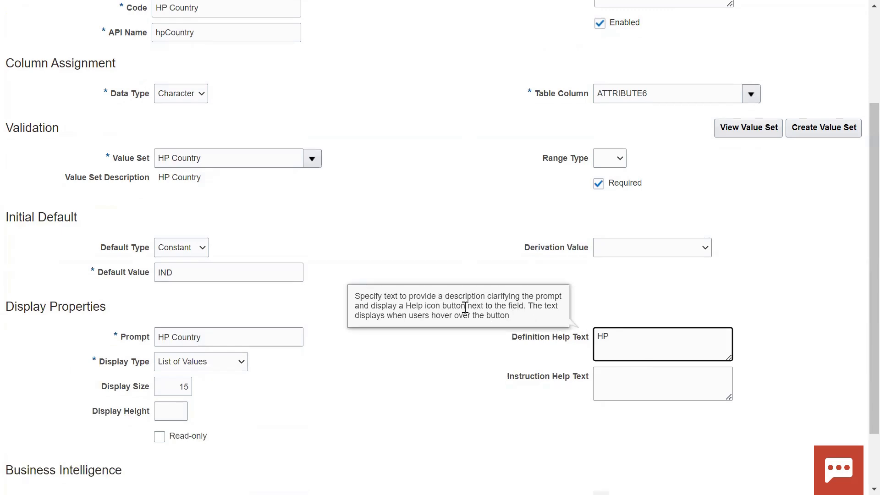
text( Defination help te)
key(ctrl+a)
key(ctrl+c)
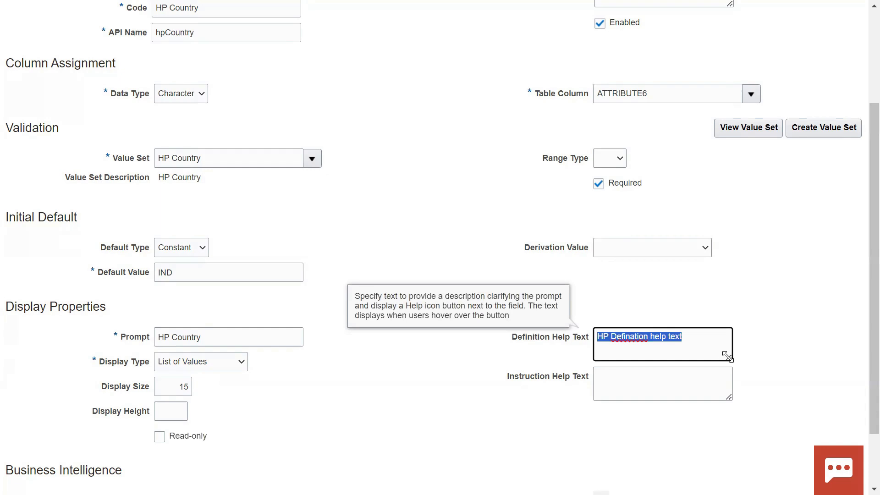
Step: Reuse the copied text as the instruction help text, changing it to HP Instruction help text
click(665, 386)
key(ctrl+v)
double_click(629, 375)
text(Instruction)
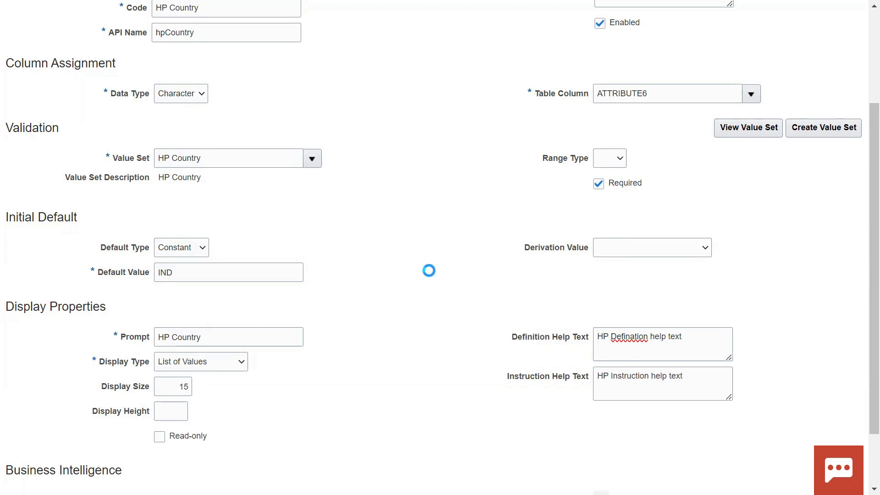
Step: Enable BI for the HP Country segment and save it, continuing directly with another new segment
scroll(324, 302, down, 3)
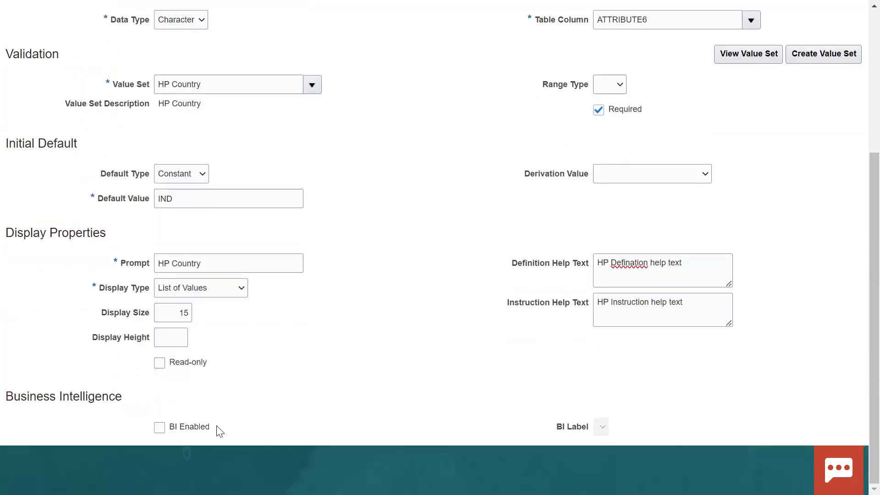
click(160, 428)
scroll(789, 217, up, 5)
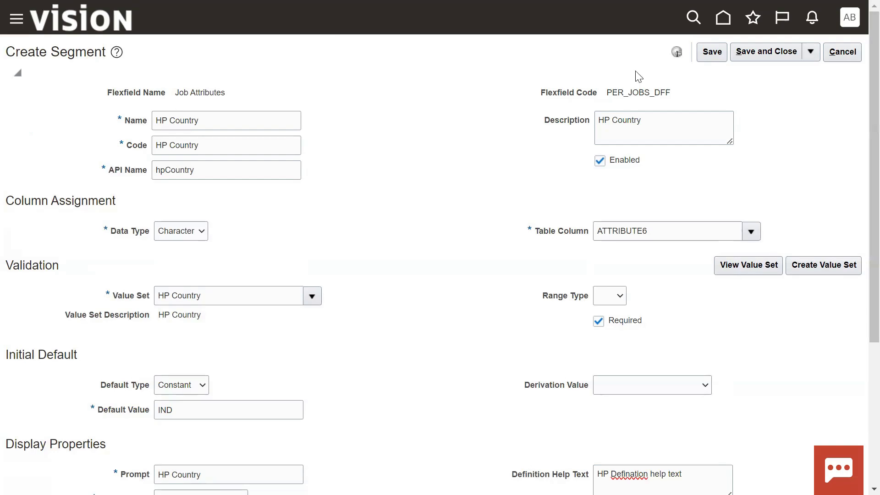
click(811, 54)
click(794, 74)
Step: Name the second global segment HP City and set its data type to Character
click(280, 113)
text(HP )
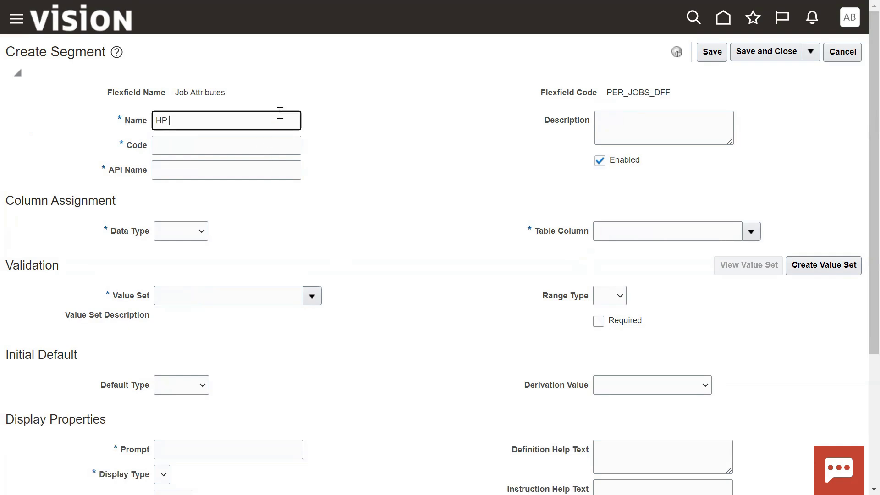
text(City)
key(ctrl+a)
click(185, 229)
click(181, 257)
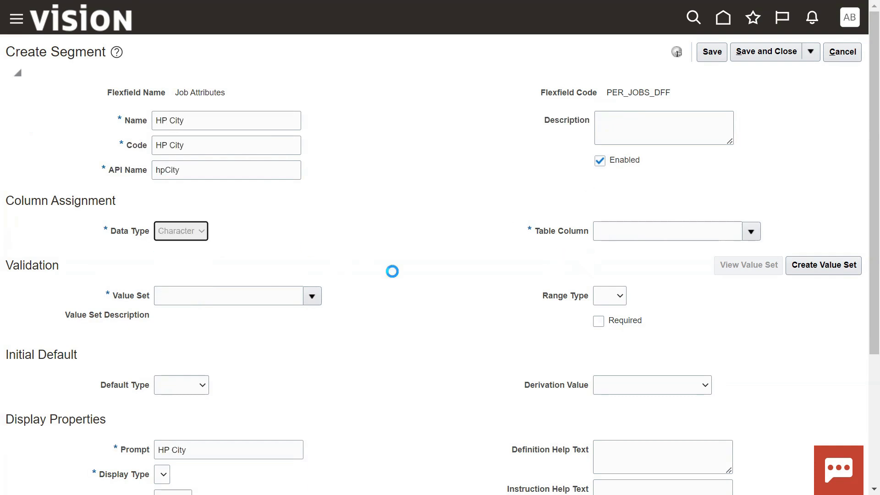
Step: Search the value sets for HP City and assign the matching one to the HP City segment
click(200, 298)
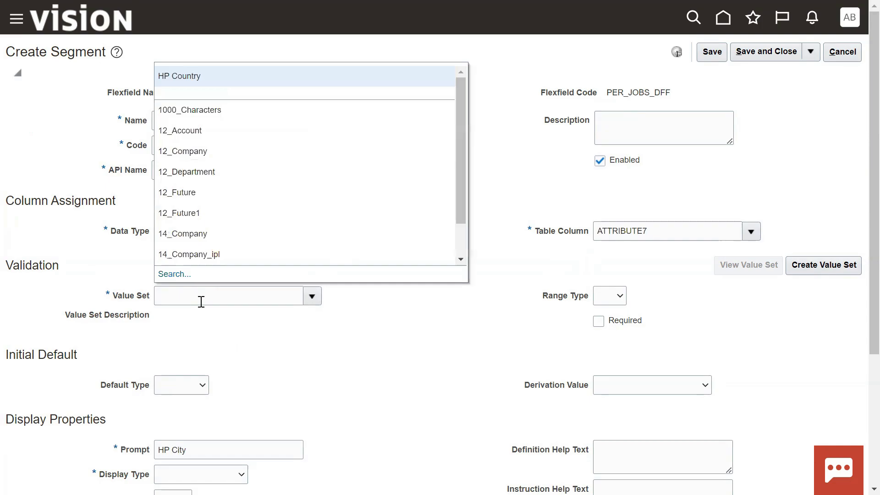
click(175, 274)
click(451, 224)
text(HP City)
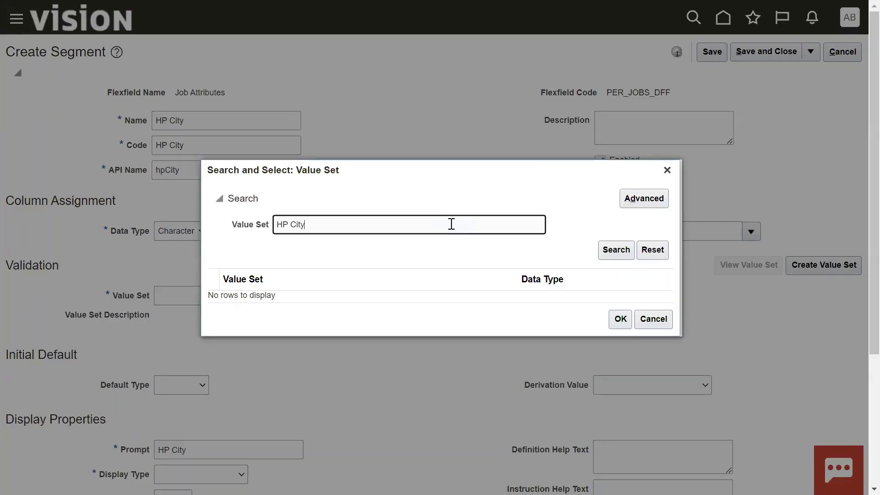
key(Return)
click(472, 302)
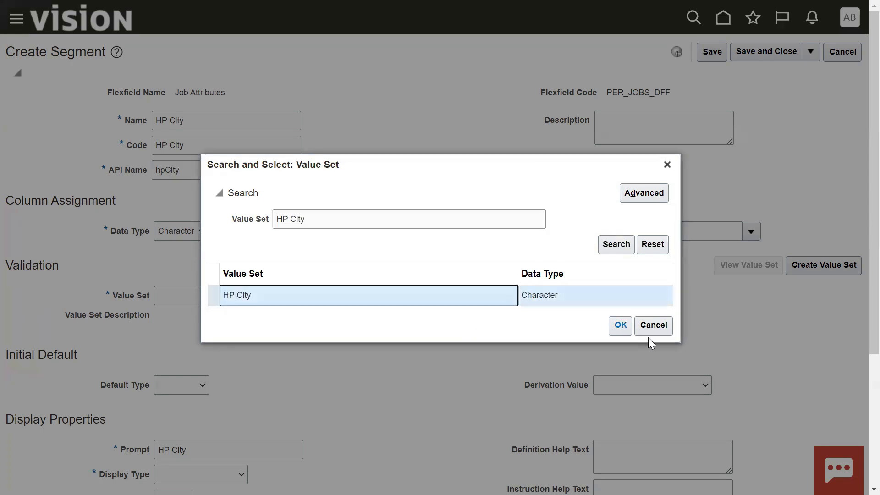
click(623, 329)
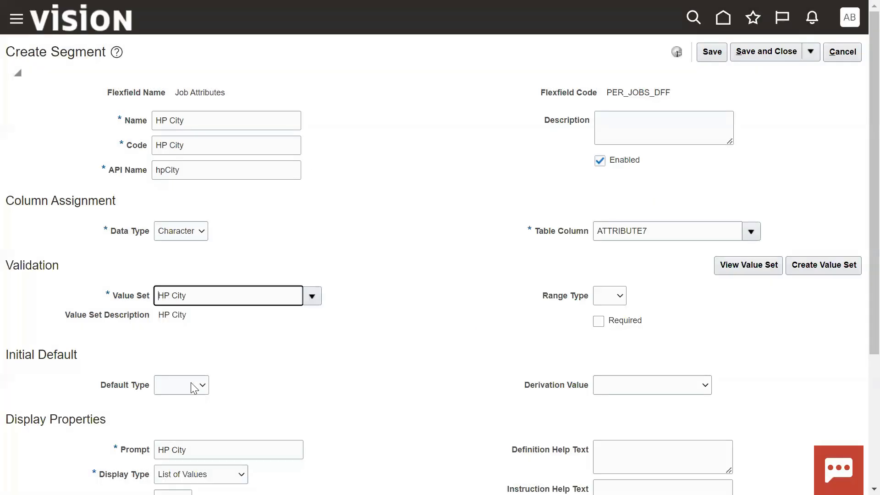
Step: Set the HP City segment's display size to 15, leave its default type blank, and save and close the segment
click(191, 385)
click(279, 392)
scroll(279, 393, down, 3)
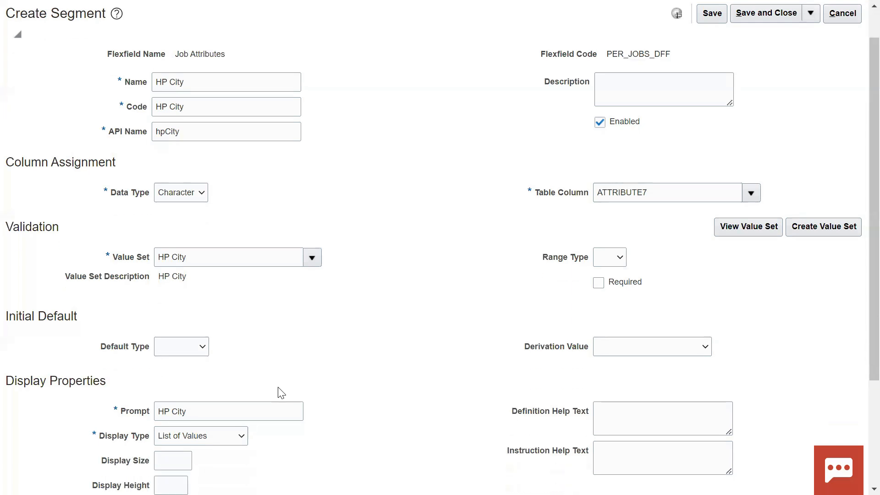
click(181, 361)
text(15)
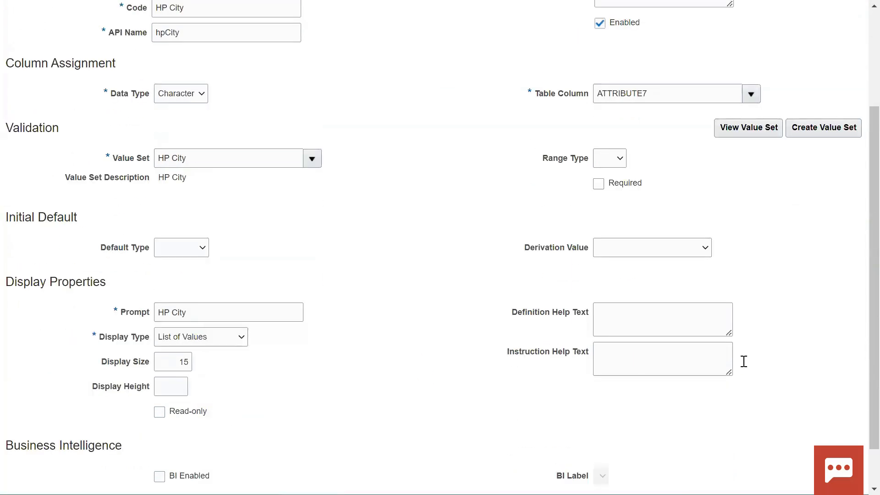
scroll(770, 183, up, 3)
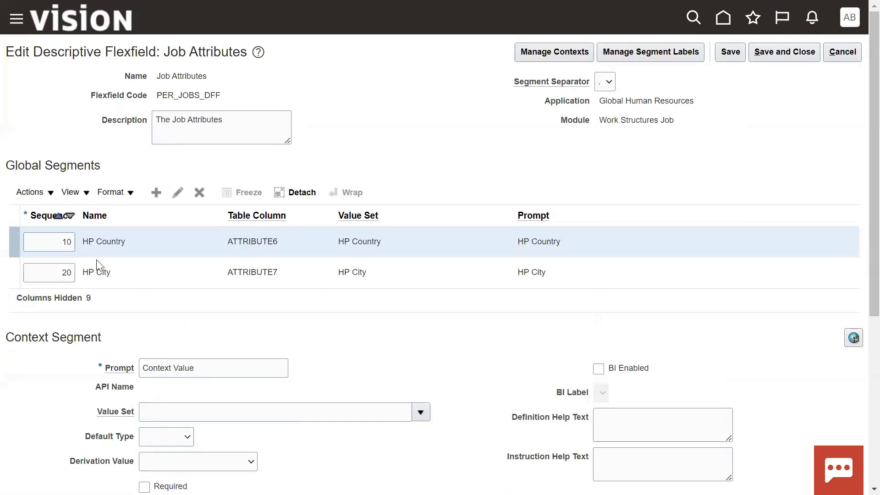
double_click(64, 242)
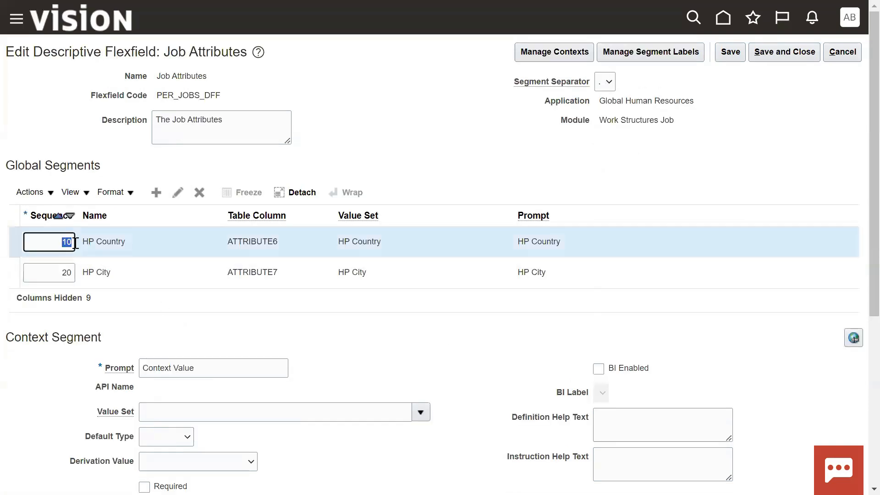
double_click(65, 273)
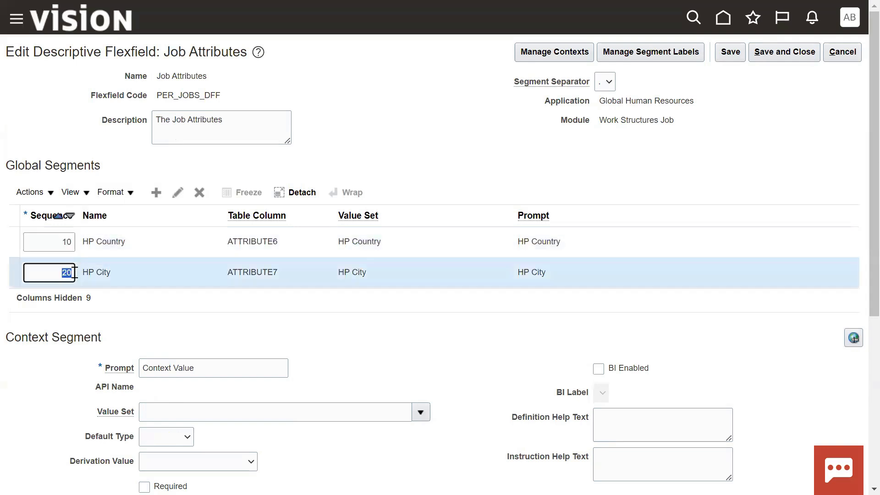
click(454, 164)
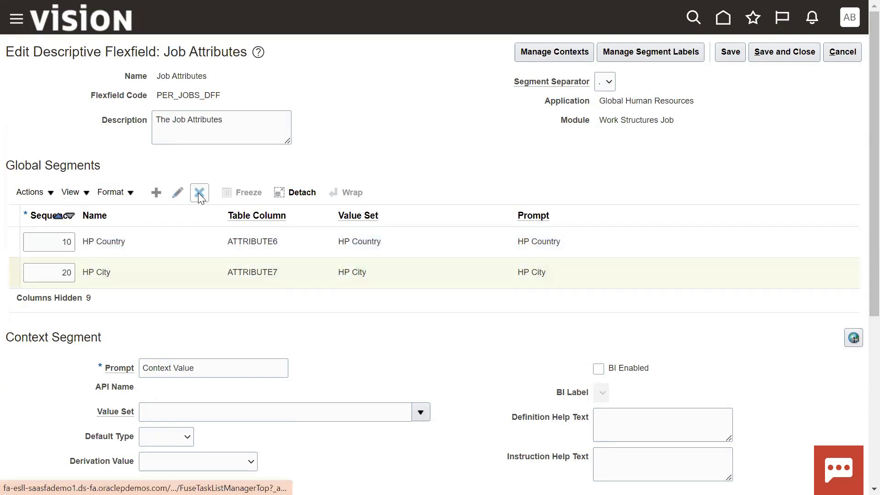
Step: Save and close the Job Attributes flexfield and deploy it from the descriptive flexfields list
click(725, 55)
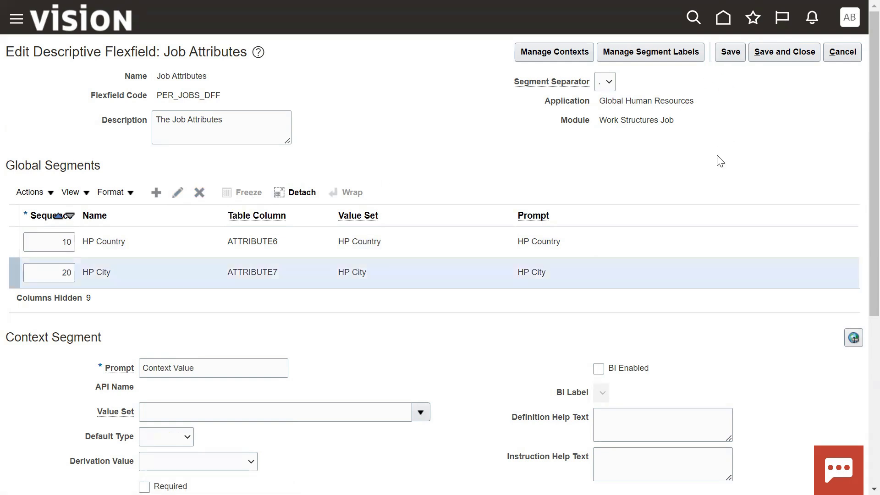
click(767, 57)
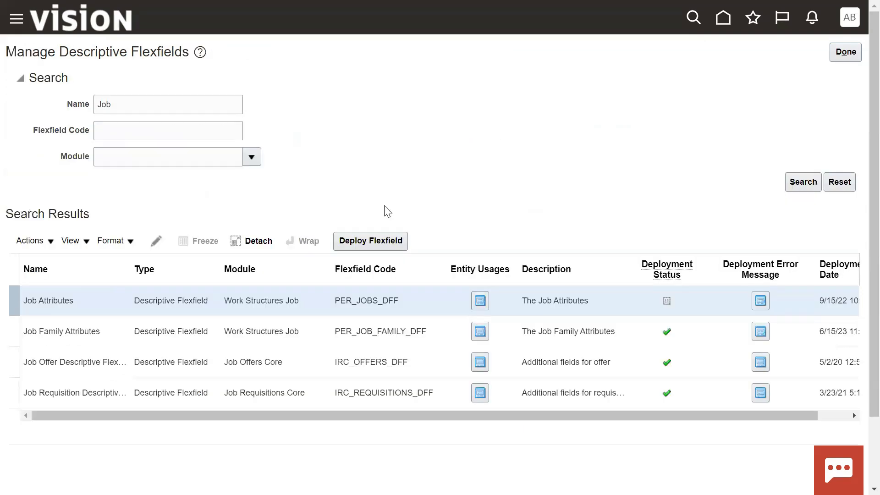
click(372, 240)
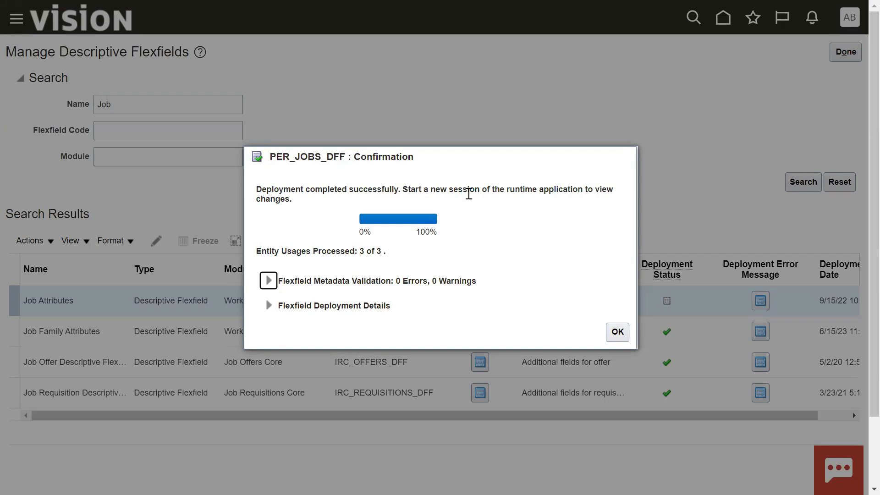
Step: Return from the completed flexfield deployment to the implementation project, search its tasks for job, and open the Manage Job task
click(618, 332)
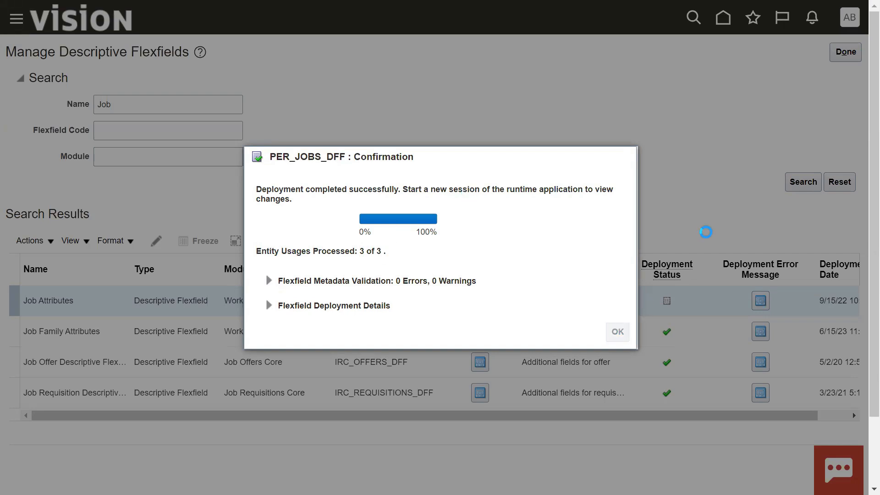
click(840, 54)
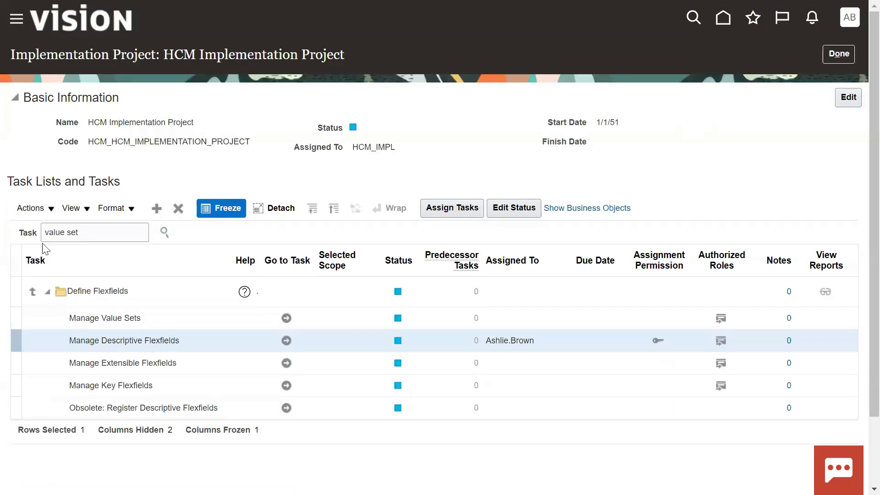
triple_click(96, 232)
text(job)
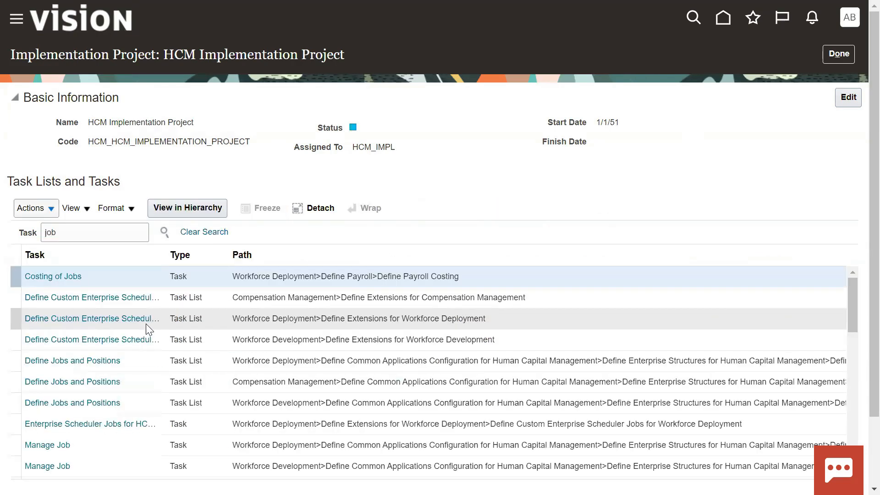
click(56, 445)
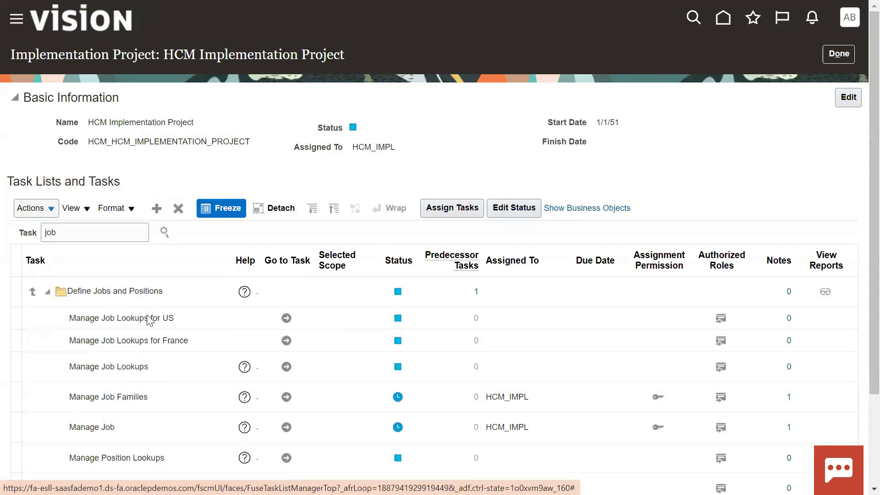
click(263, 434)
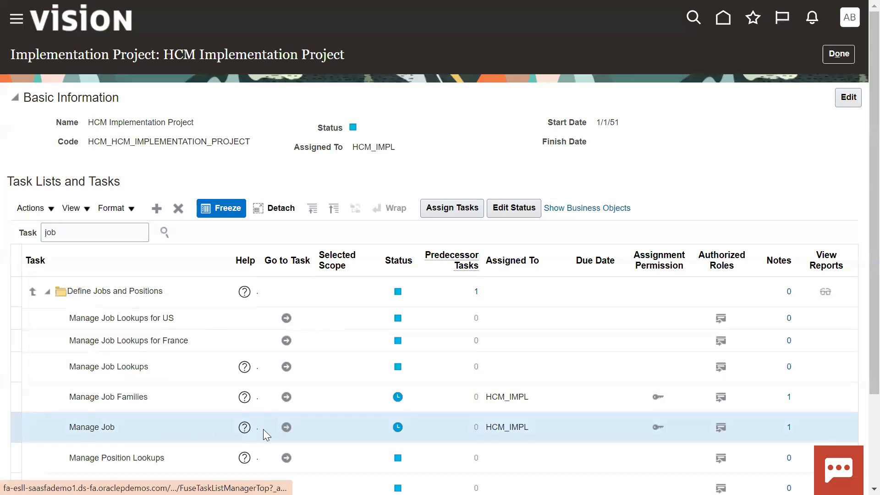
click(286, 429)
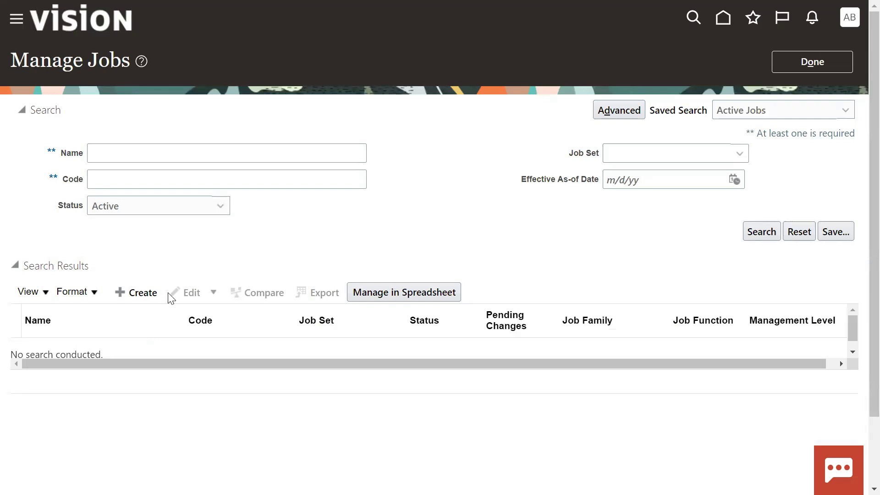
Step: Start creating a job with QAQAQA as both name and code, and continue to its job details
click(128, 294)
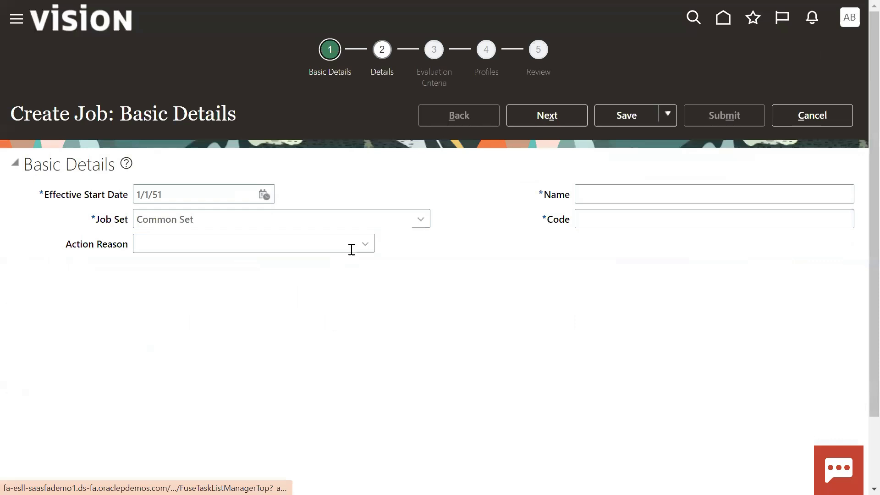
click(587, 196)
text(QAQAQA)
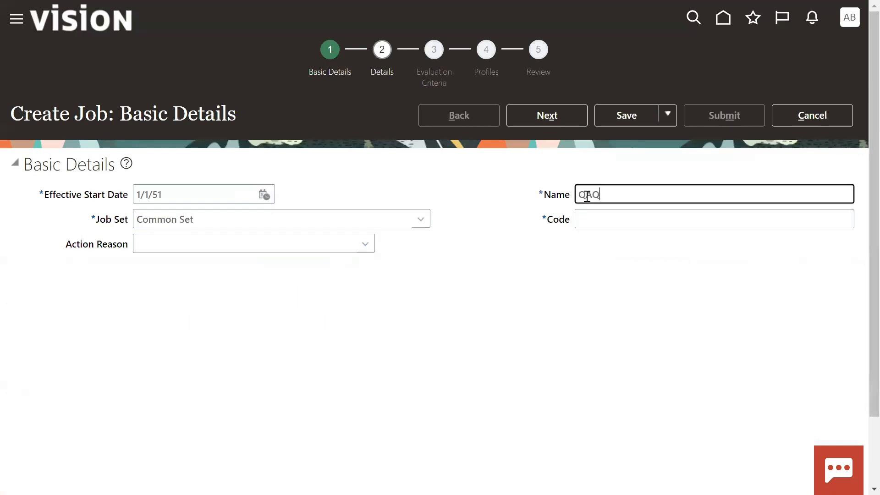
click(605, 225)
text(QAQAQA)
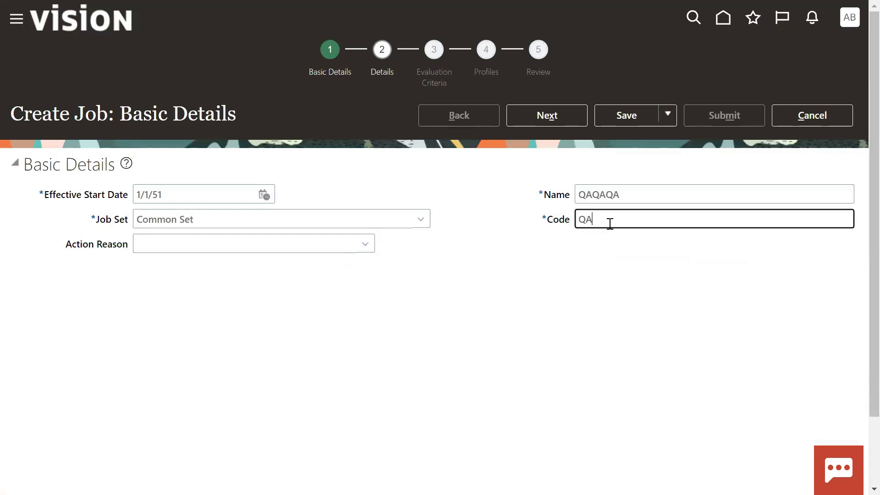
click(562, 121)
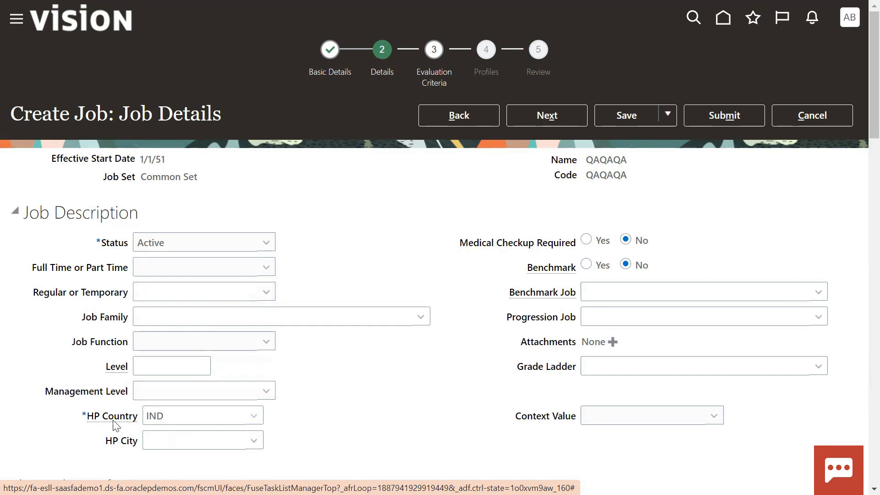
Step: Check the HP Country segment's help text and set HP City to Banglore in the job description
mouse_move(114, 426)
mouse_move(115, 370)
mouse_move(528, 297)
click(206, 416)
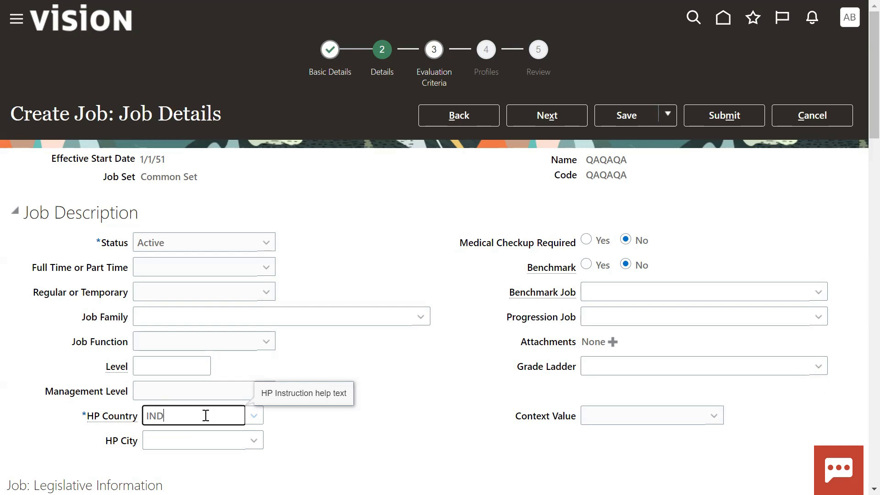
click(257, 441)
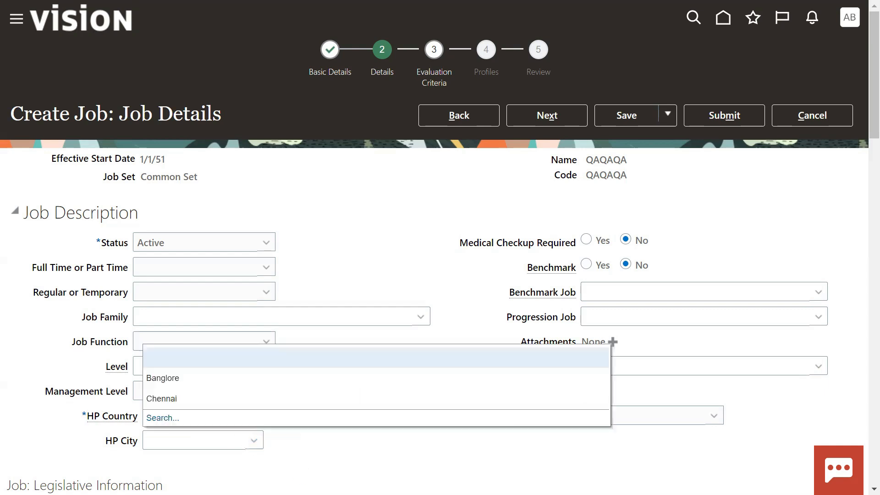
click(193, 379)
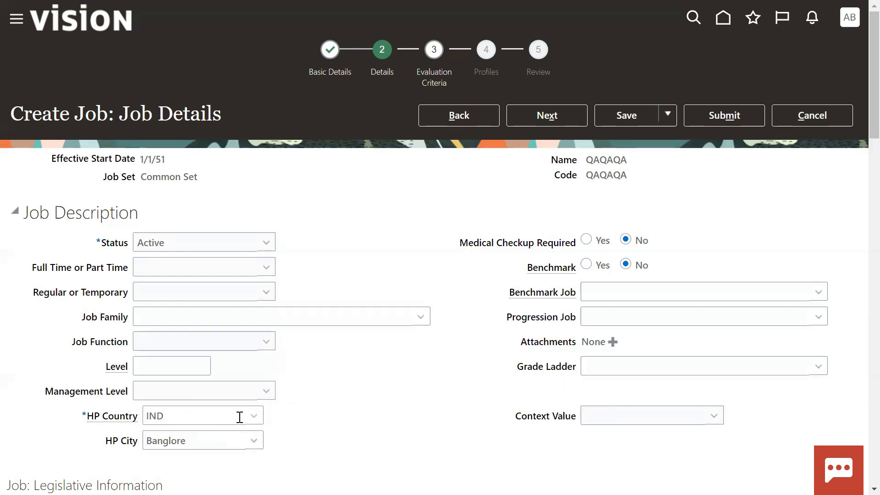
Step: Change HP Country to UK and set HP City to London
click(254, 418)
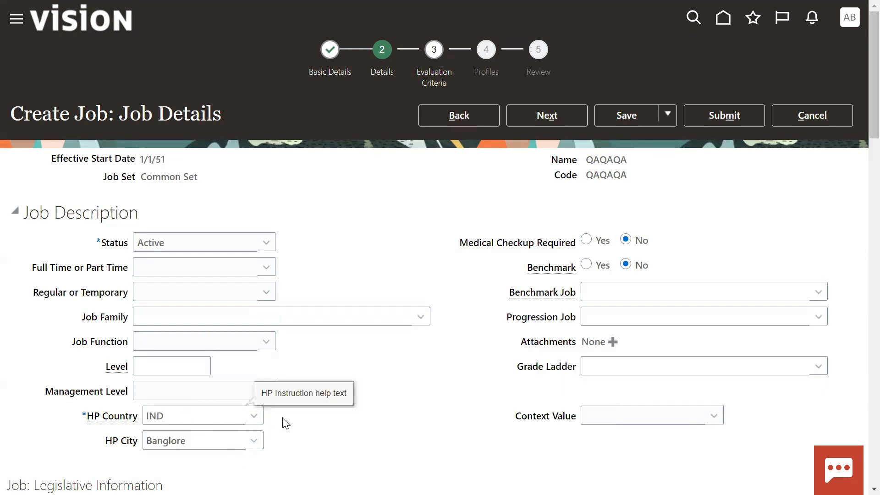
click(230, 353)
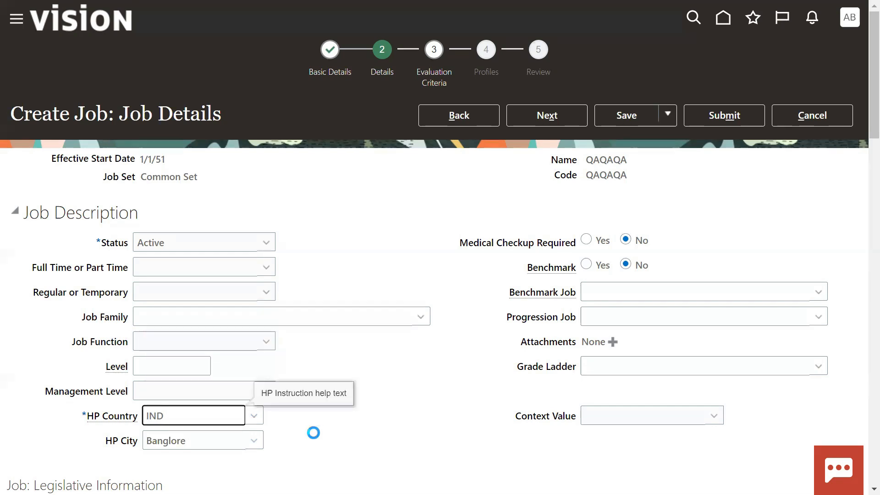
click(253, 441)
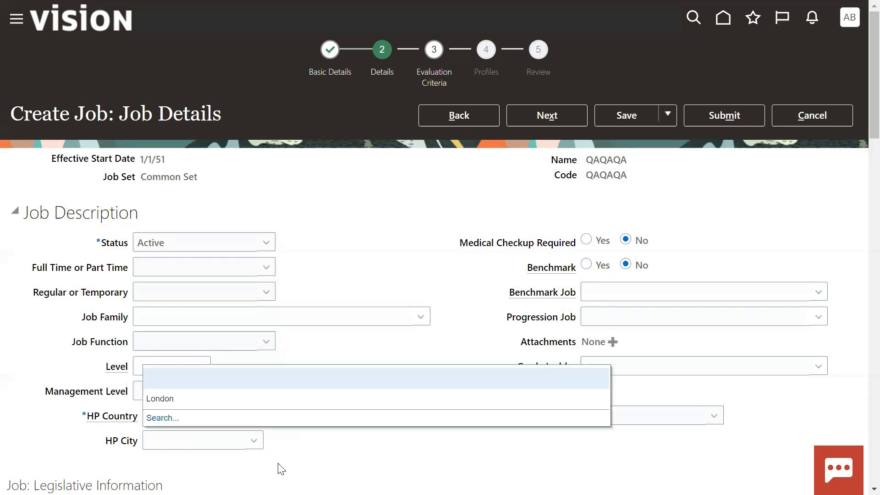
click(243, 397)
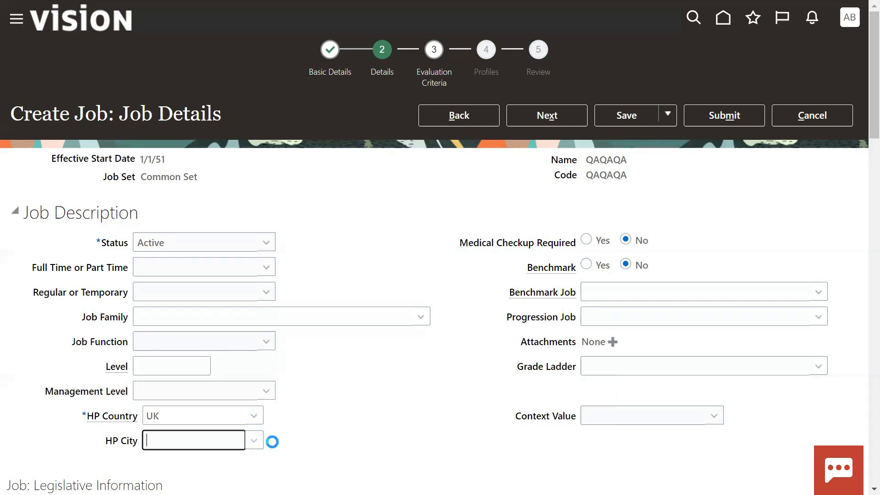
Step: Open the list of available values for HP Country
click(247, 415)
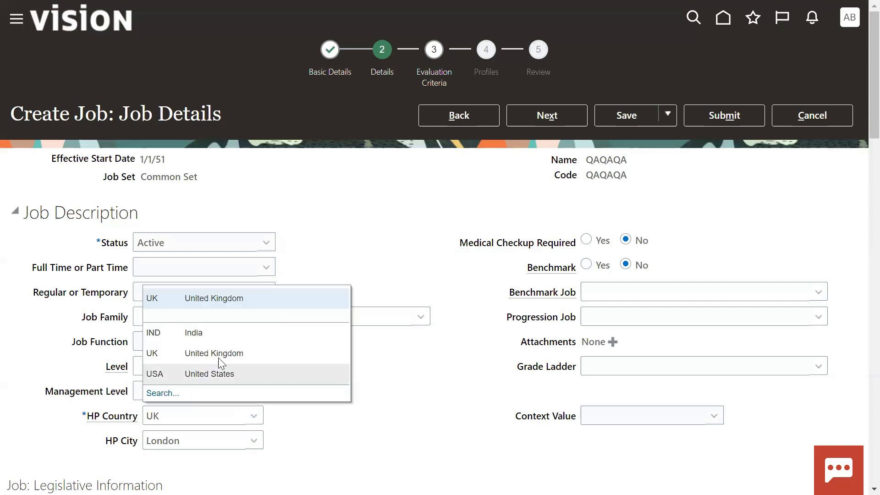